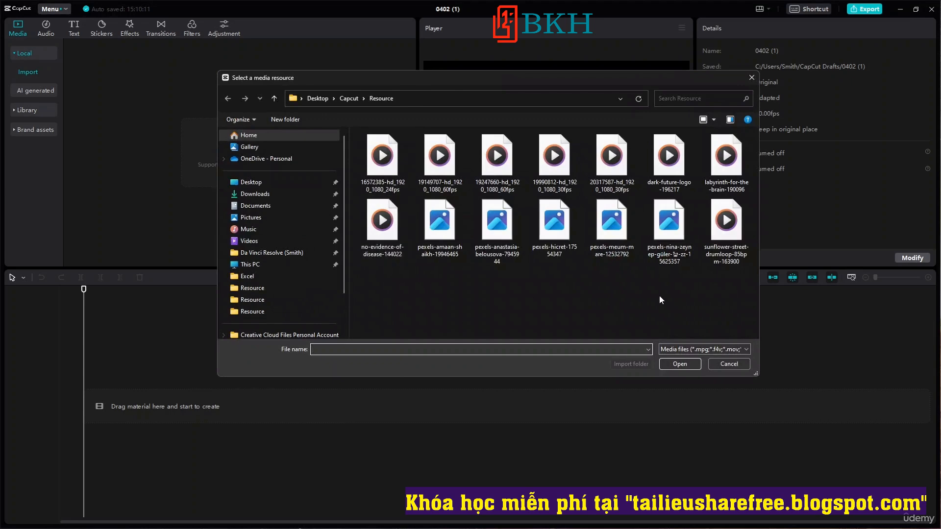
Import all media files from the Resource folder and sort the imported media by file type.
{"action": "left_click_drag", "start_coordinate": [734, 290], "coordinate": [358, 131]}
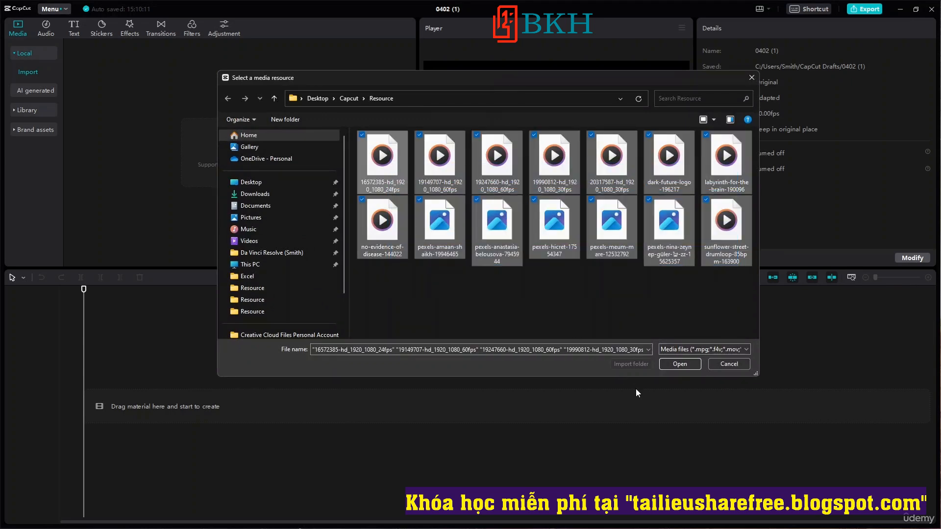
{"action": "left_click", "coordinate": [679, 364]}
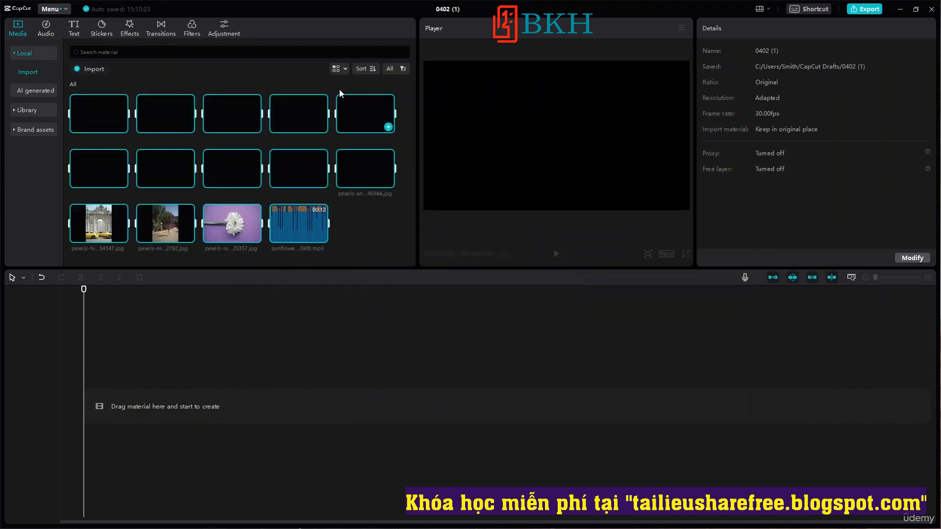
{"action": "left_click", "coordinate": [373, 71]}
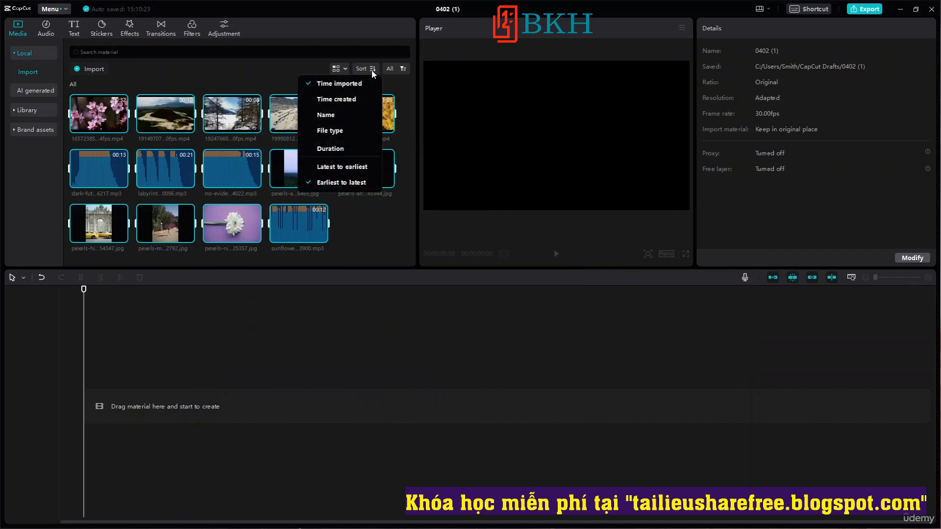
{"action": "left_click", "coordinate": [351, 130]}
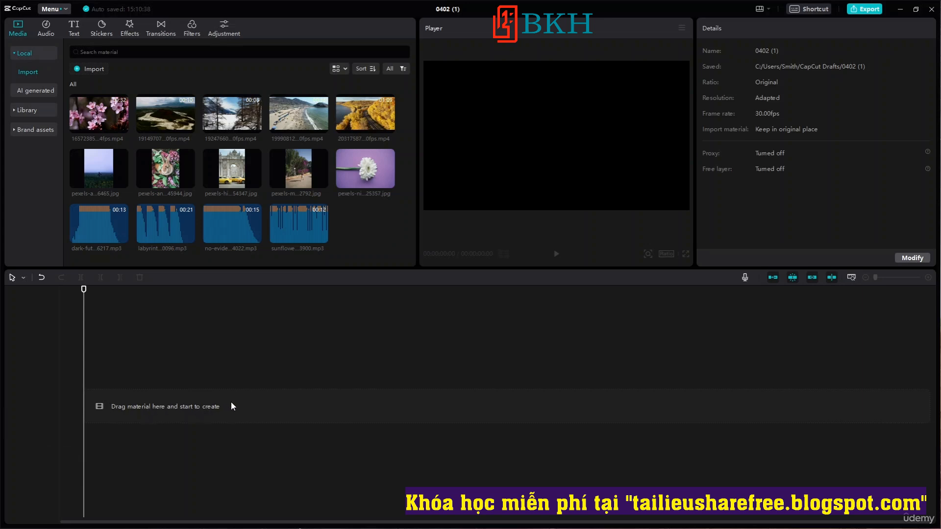
Place the 16572385 blossom, 19247660 snow and 20317587 autumn video clips one after another on the main track.
{"action": "left_click_drag", "start_coordinate": [107, 134], "coordinate": [90, 404]}
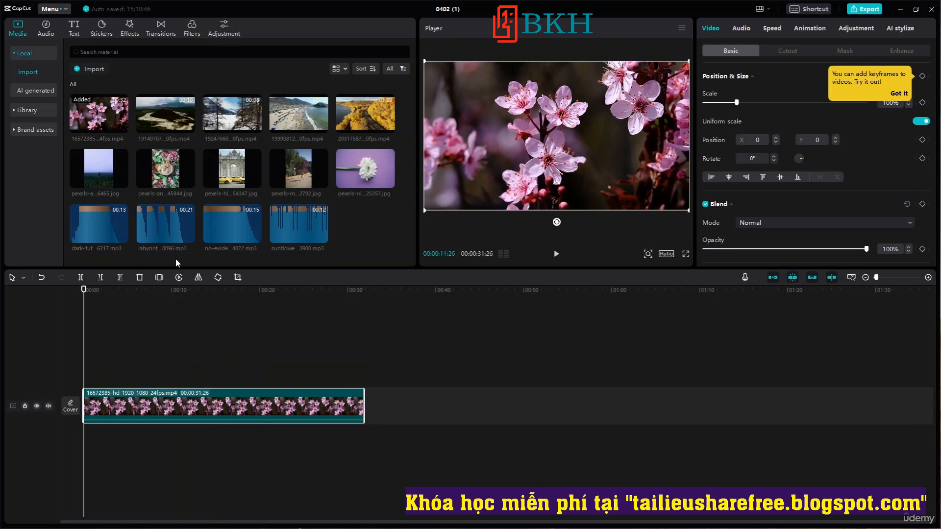
{"action": "left_click_drag", "start_coordinate": [231, 119], "coordinate": [368, 419]}
{"action": "left_click_drag", "start_coordinate": [364, 129], "coordinate": [433, 413]}
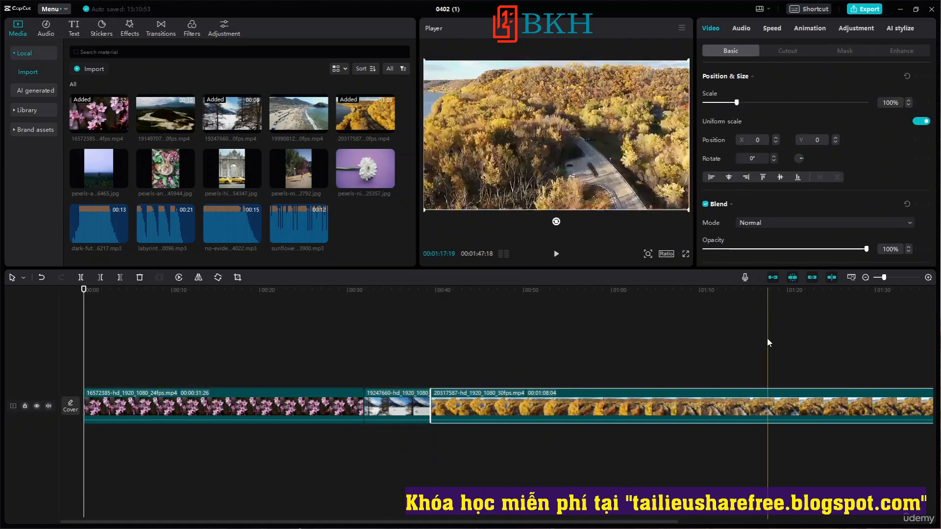
Add the photo of the person walking along the road to the main track and place it after the last clip.
{"action": "scroll", "coordinate": [601, 376], "scroll_direction": "down", "scroll_amount": 3}
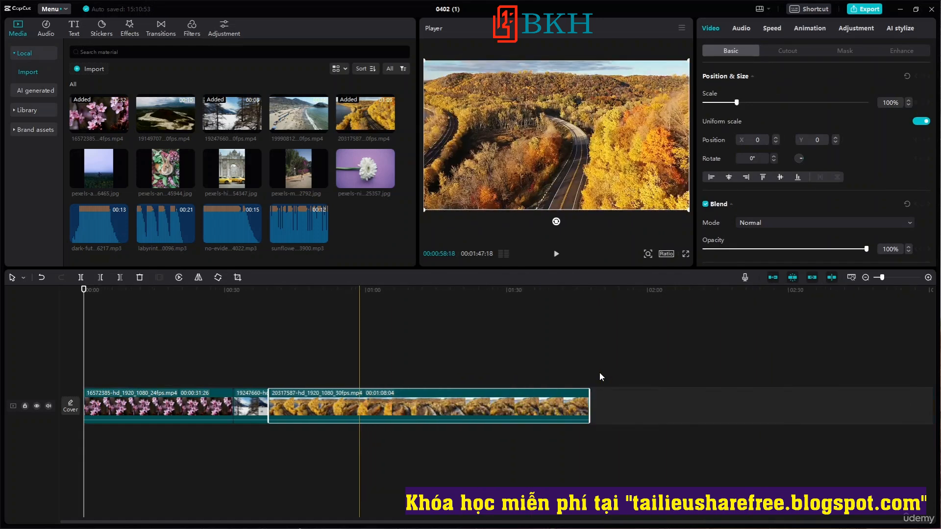
{"action": "scroll", "coordinate": [599, 372], "scroll_direction": "up", "scroll_amount": 1}
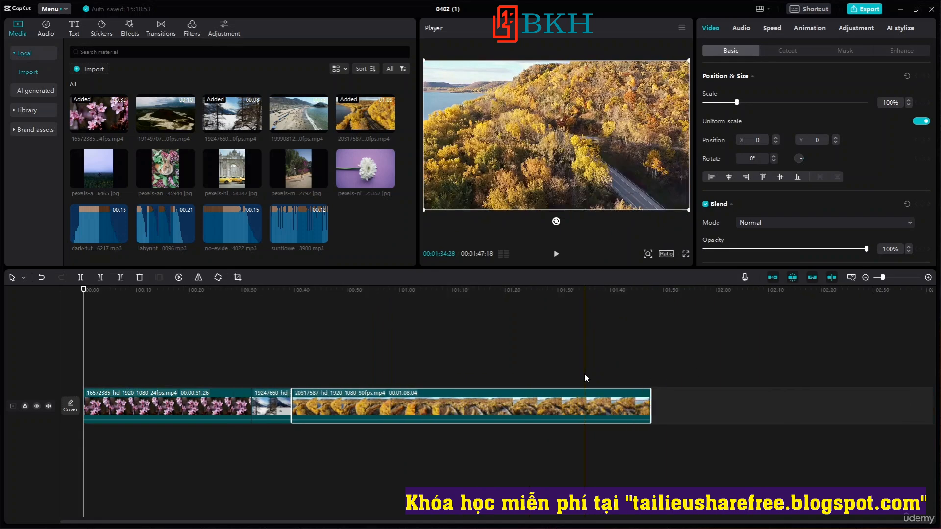
{"action": "scroll", "coordinate": [585, 375], "scroll_direction": "down", "scroll_amount": 1}
{"action": "scroll", "coordinate": [584, 375], "scroll_direction": "up", "scroll_amount": 1}
{"action": "scroll", "coordinate": [584, 375], "scroll_direction": "down", "scroll_amount": 1}
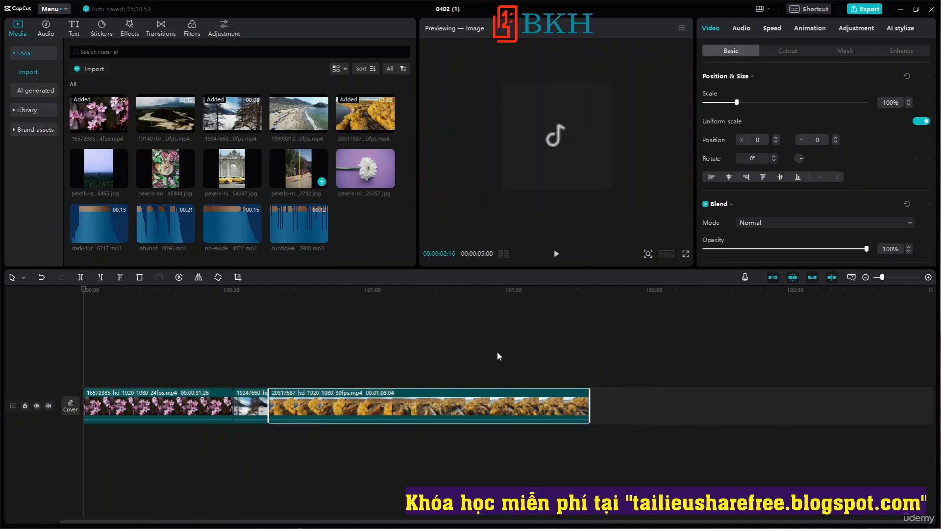
{"action": "left_click", "coordinate": [329, 202]}
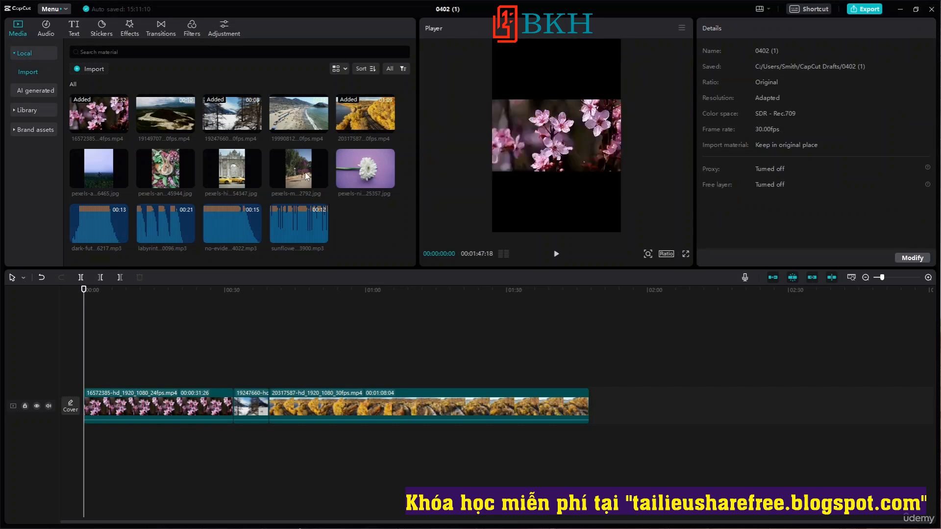
{"action": "left_click", "coordinate": [322, 181]}
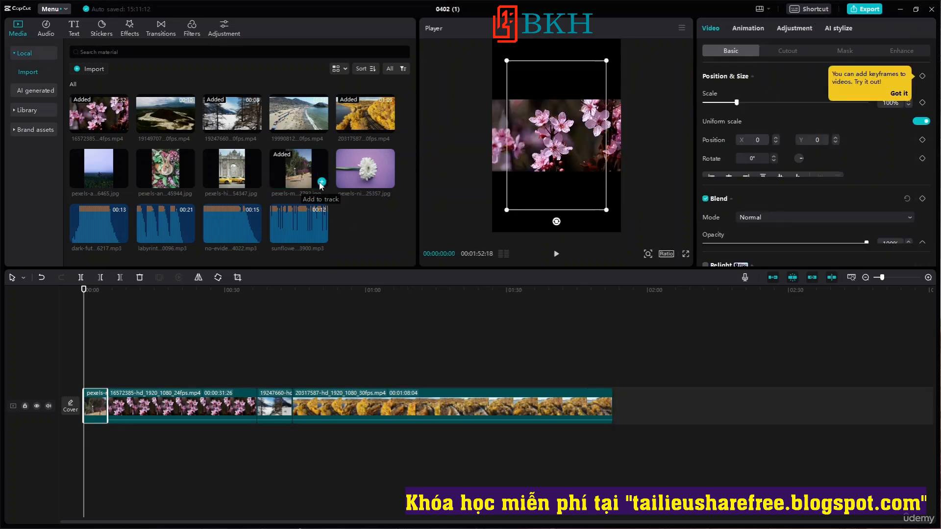
{"action": "left_click_drag", "start_coordinate": [126, 398], "coordinate": [666, 401]}
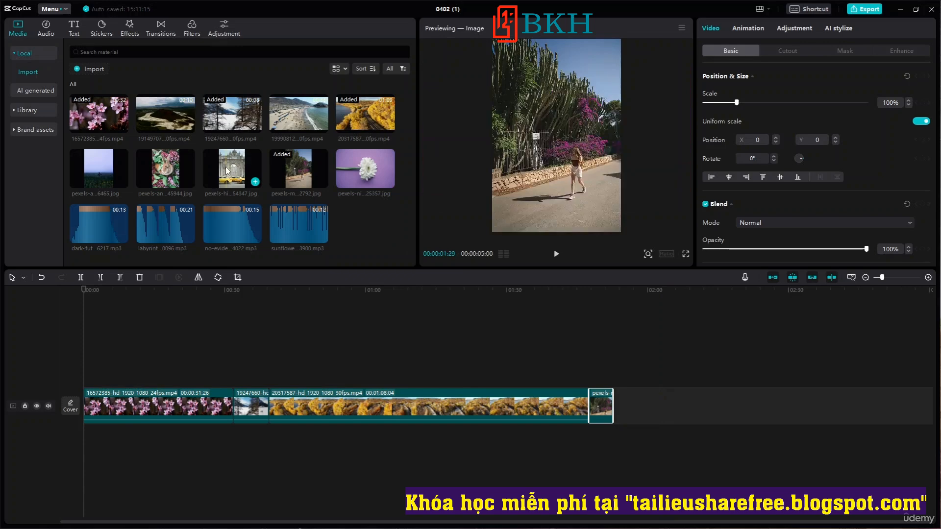
{"action": "left_click_drag", "start_coordinate": [294, 172], "coordinate": [625, 413]}
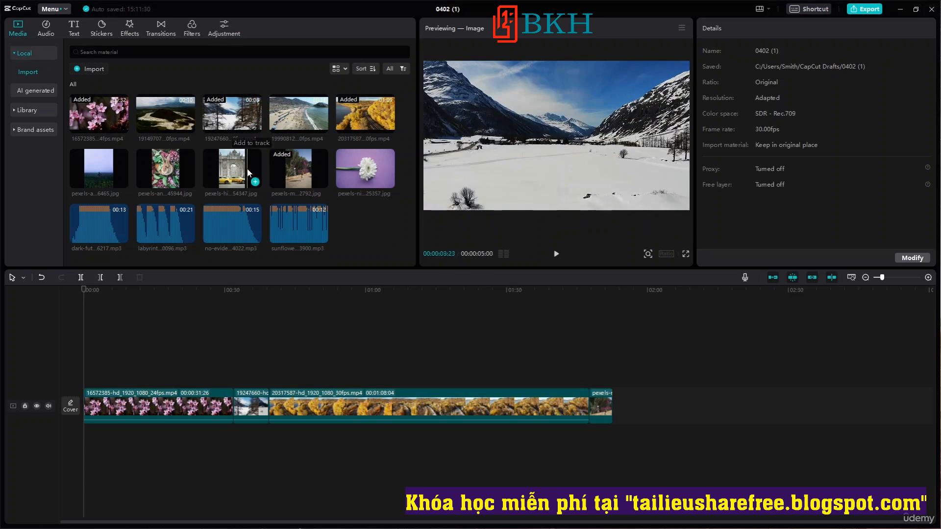
Add the rabbit photo to the main track at the start of the timeline.
{"action": "left_click", "coordinate": [189, 183]}
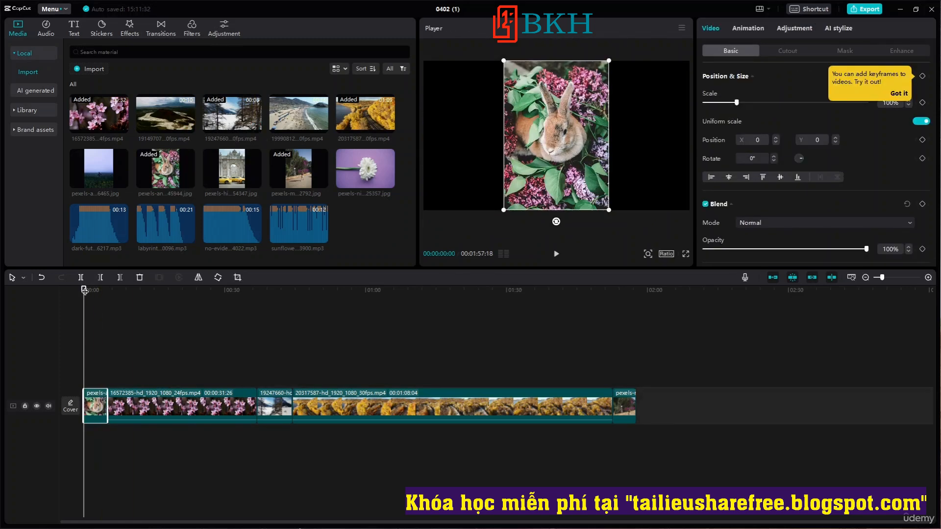
Add the foggy field photo at the end of the main track and delete the last two photos there.
{"action": "left_click_drag", "start_coordinate": [87, 292], "coordinate": [636, 291]}
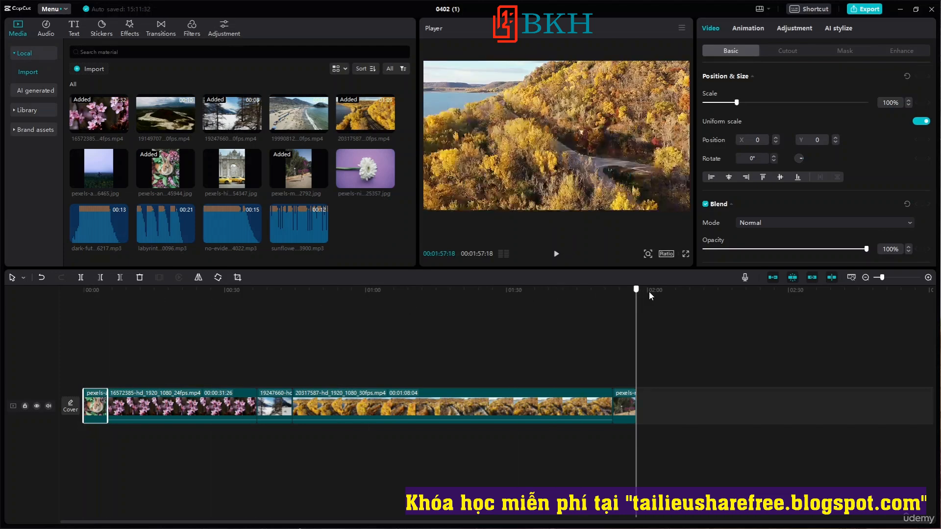
{"action": "left_click", "coordinate": [122, 182]}
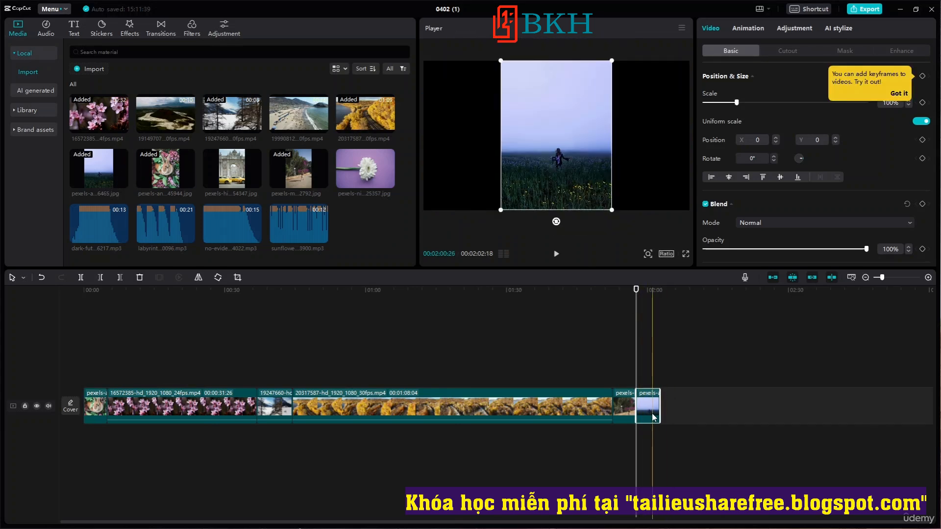
{"action": "key", "text": "Delete"}
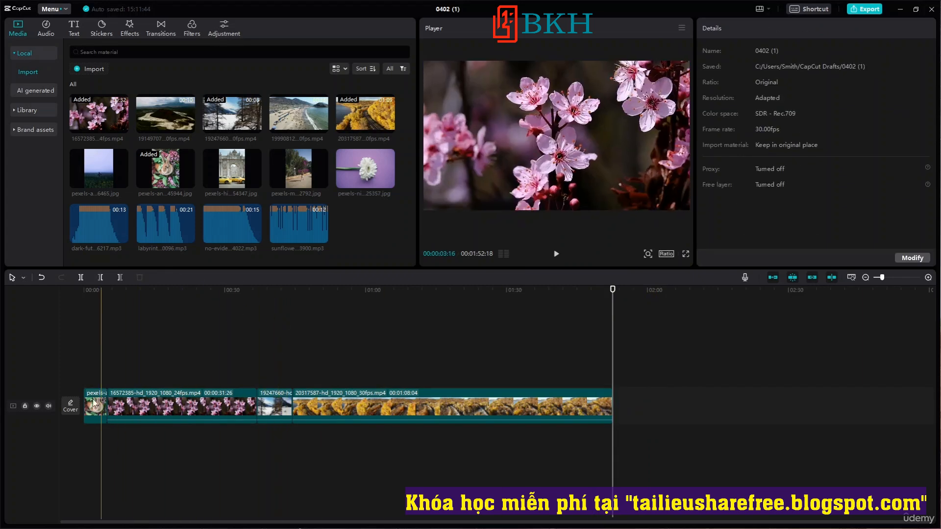
Play the first few seconds of the timeline from the start and pause within the rabbit photo.
{"action": "left_click_drag", "start_coordinate": [613, 289], "coordinate": [51, 296]}
{"action": "key", "text": "space"}
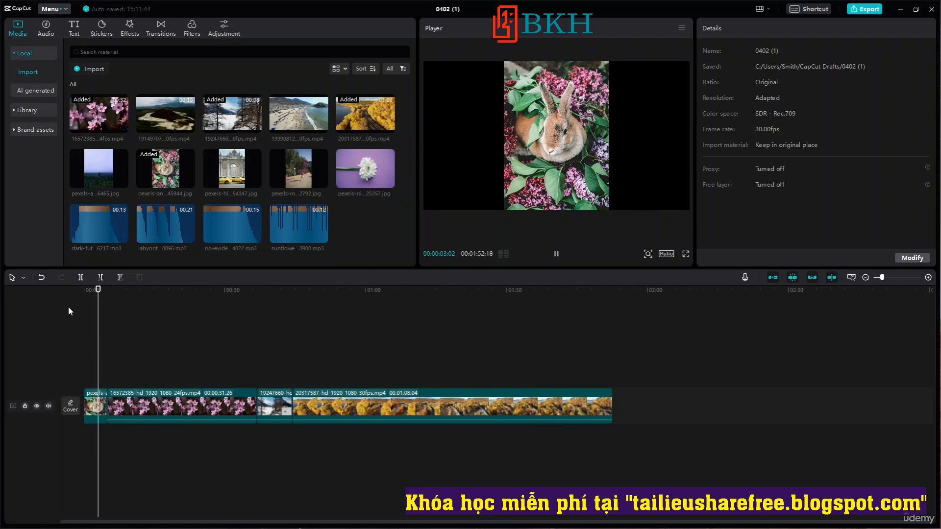
{"action": "key", "text": "space"}
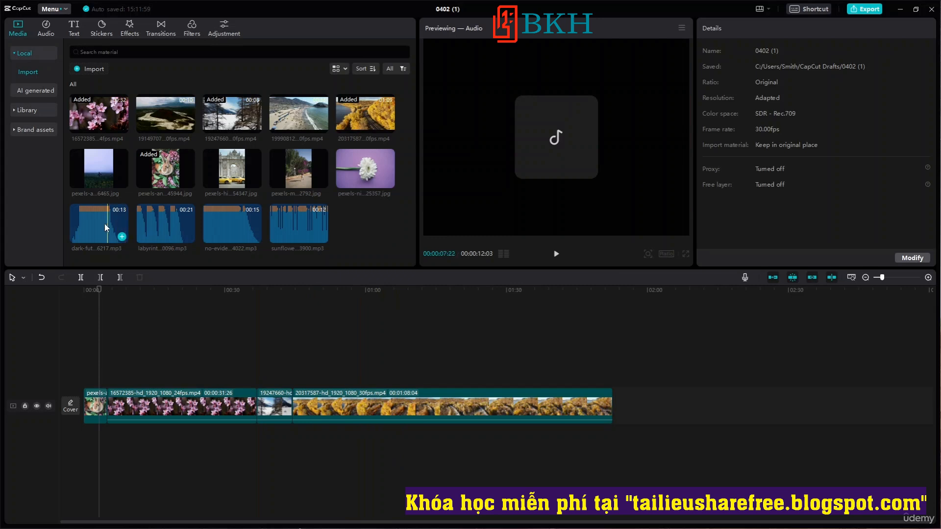
Add the dark-future-logo audio at the playhead and place the labyrinth-for-the-brain audio directly after it on the same track.
{"action": "left_click", "coordinate": [124, 237]}
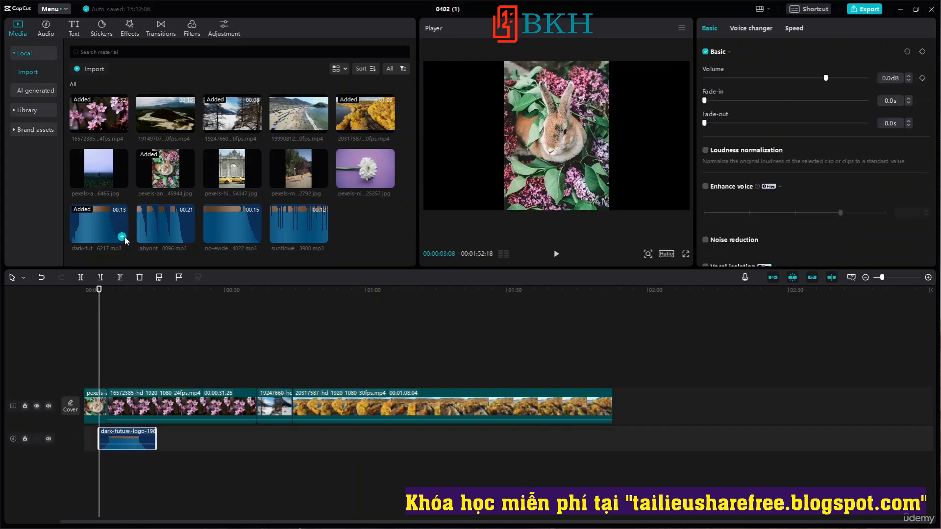
{"action": "left_click_drag", "start_coordinate": [165, 221], "coordinate": [158, 436]}
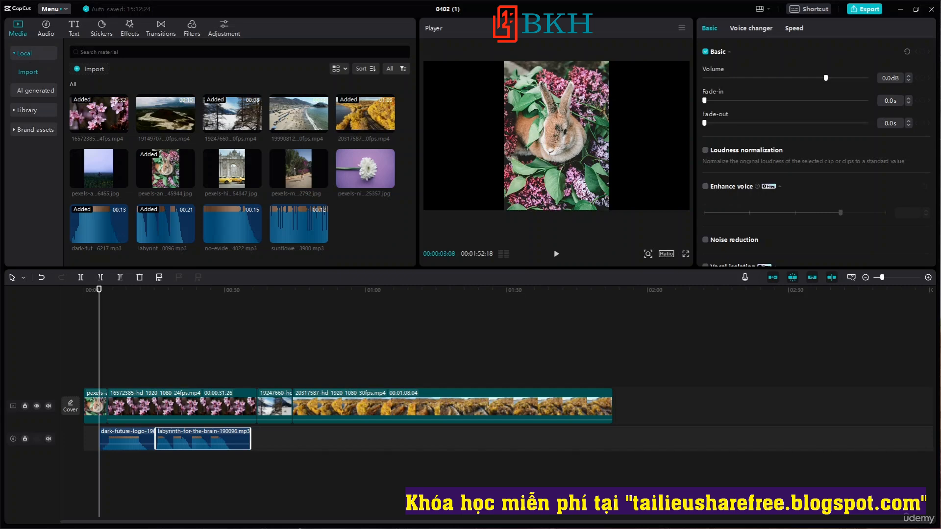
Try adding the 16572385 video to the timeline straight from the Resource folder in File Explorer, and delete the added clip.
{"action": "key", "text": "alt+Tab"}
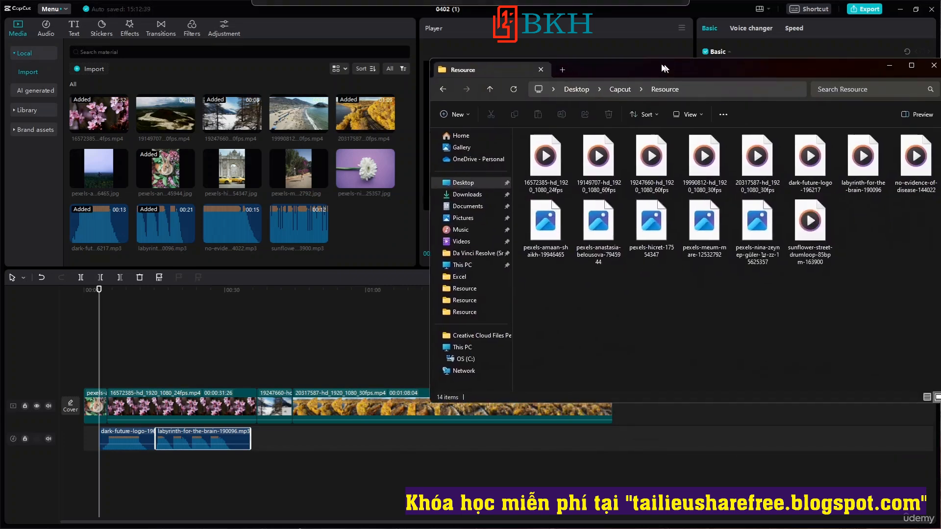
{"action": "left_click_drag", "start_coordinate": [564, 162], "coordinate": [279, 428]}
{"action": "left_click_drag", "start_coordinate": [137, 374], "coordinate": [276, 371]}
{"action": "key", "text": "Delete"}
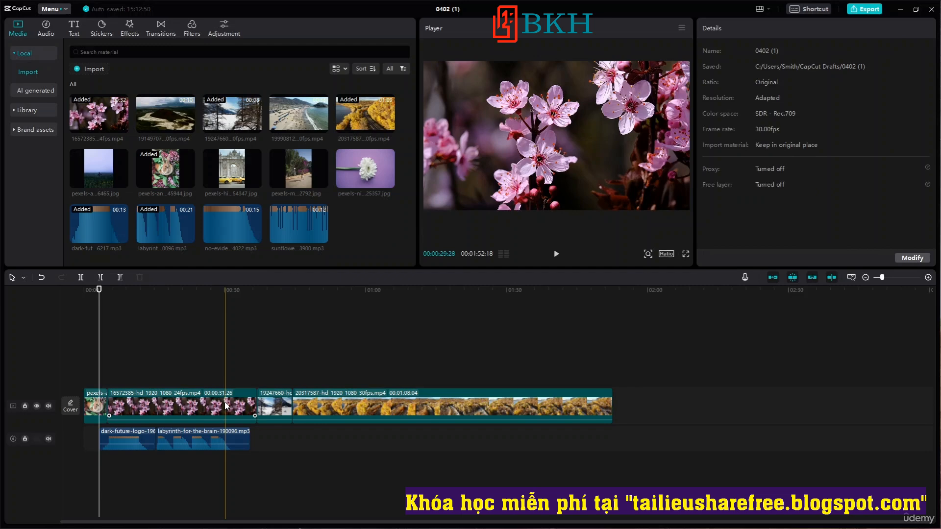
Play the timeline from the start to review the clips with audio, and return the playhead to the beginning.
{"action": "left_click", "coordinate": [683, 423]}
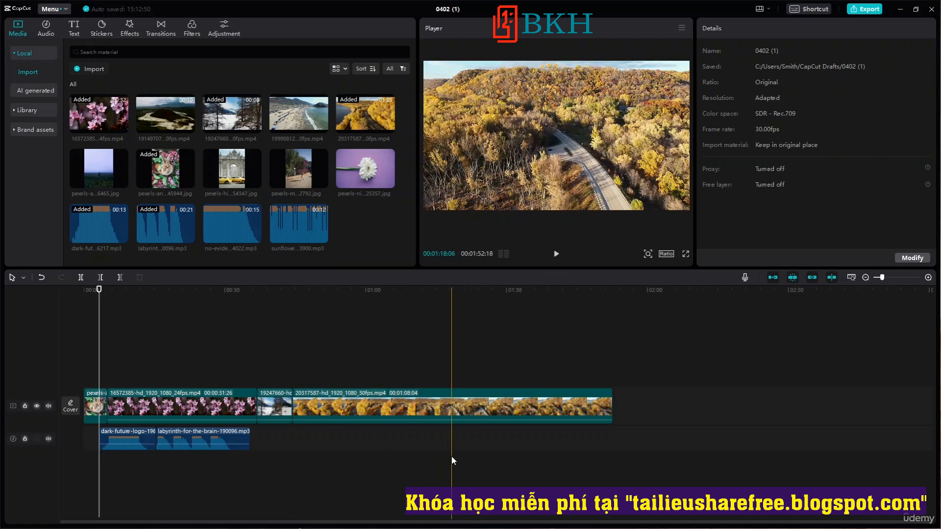
{"action": "left_click", "coordinate": [287, 384]}
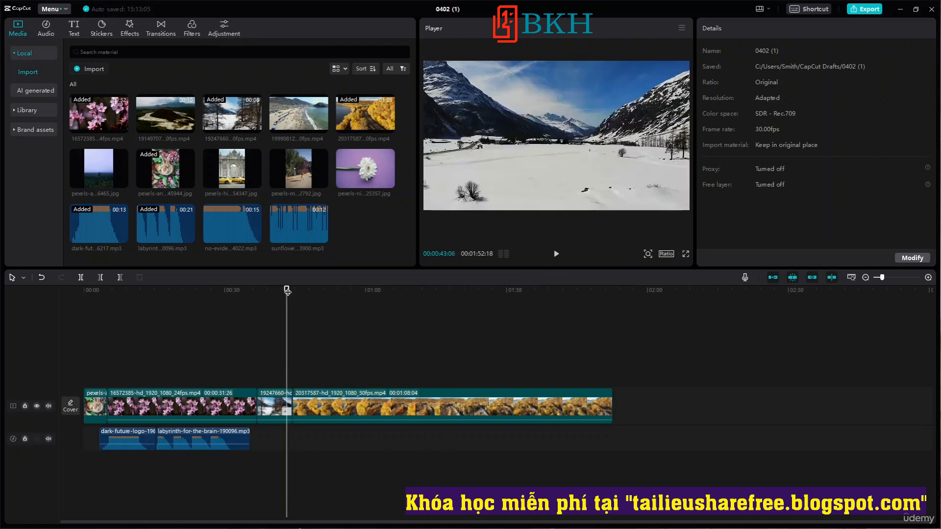
{"action": "left_click_drag", "start_coordinate": [287, 290], "coordinate": [78, 285]}
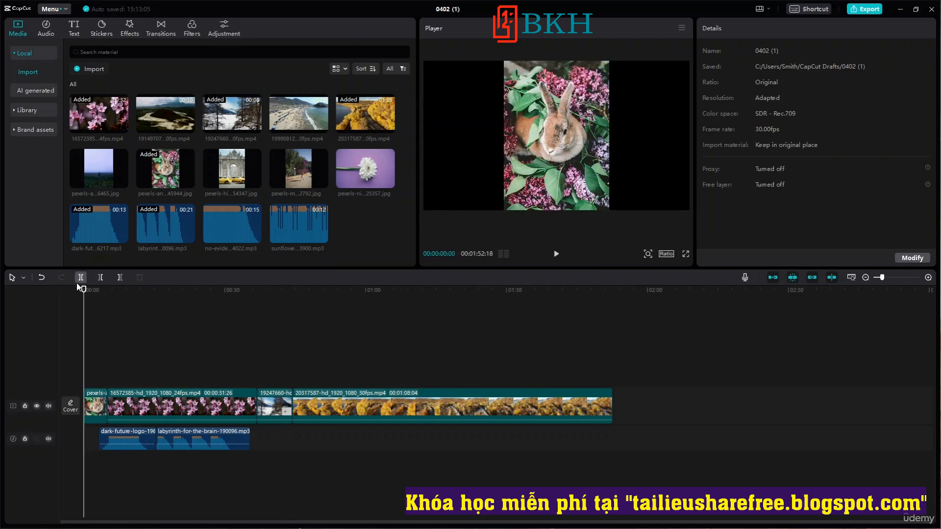
{"action": "key", "text": "space"}
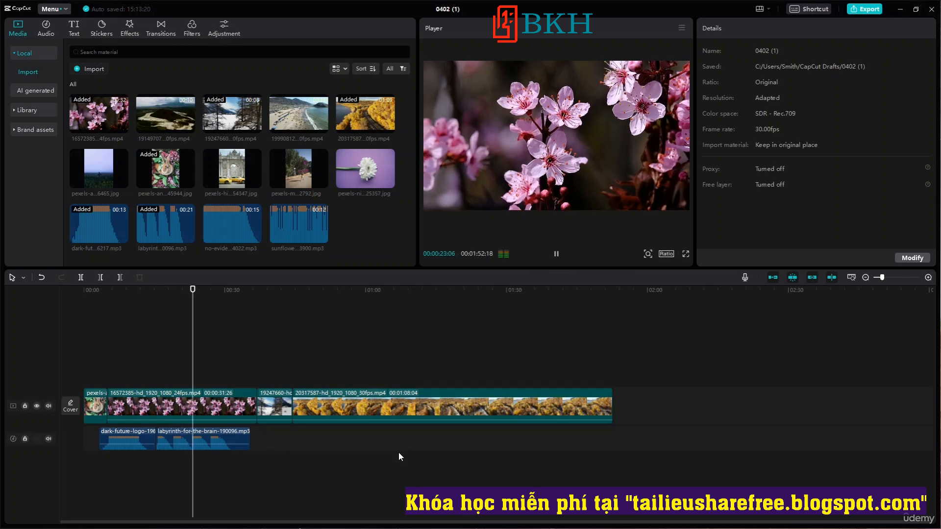
{"action": "key", "text": "space"}
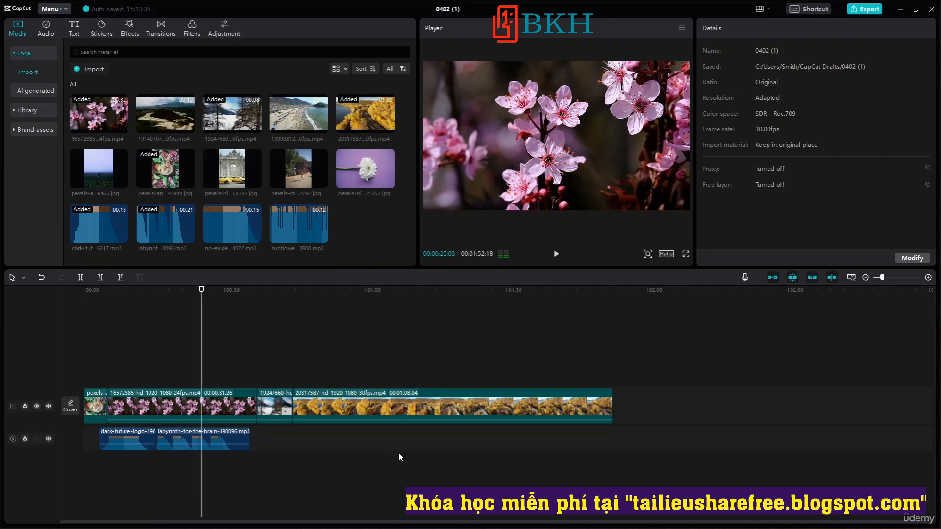
{"action": "left_click_drag", "start_coordinate": [202, 290], "coordinate": [45, 297]}
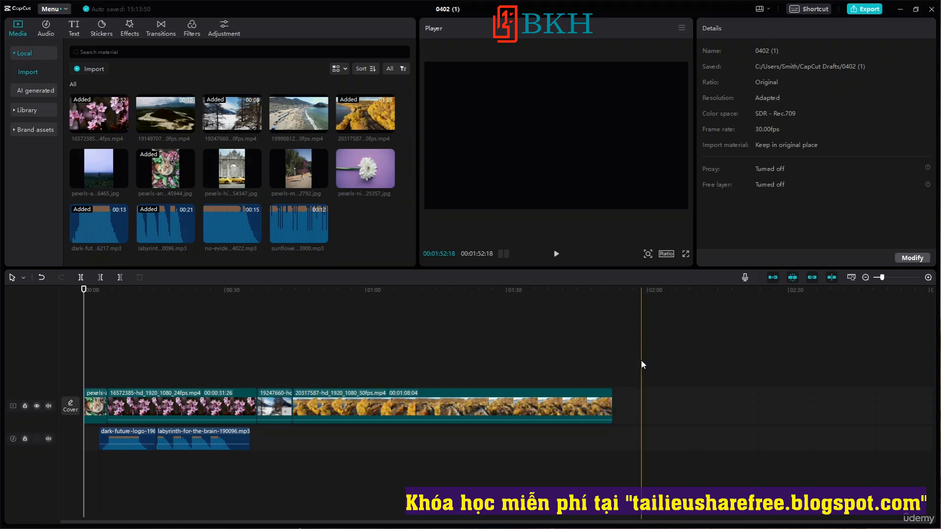
Open the cover selection for the project and pick a cherry blossom frame from the video.
{"action": "left_click", "coordinate": [70, 405]}
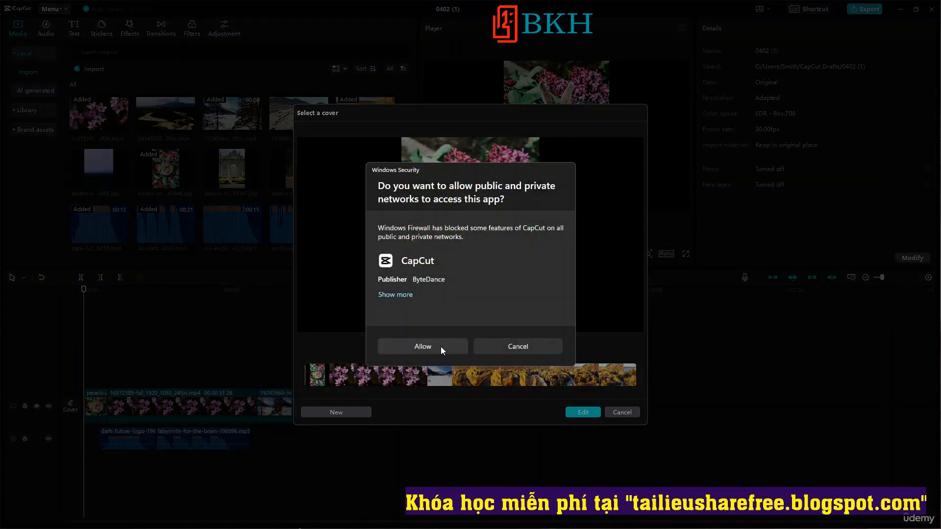
{"action": "left_click", "coordinate": [440, 346]}
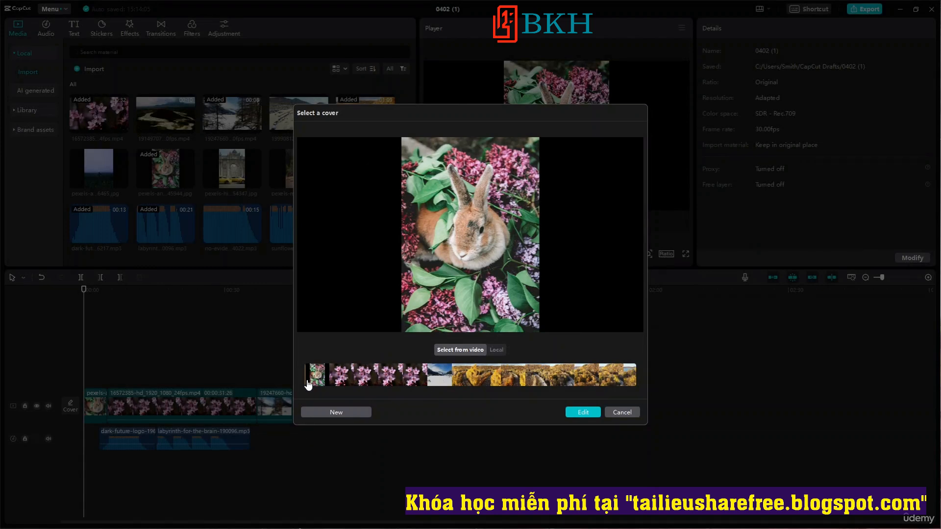
{"action": "mouse_move", "coordinate": [306, 381]}
{"action": "left_mouse_down"}
{"action": "mouse_move", "coordinate": [441, 386]}
{"action": "mouse_move", "coordinate": [414, 385]}
{"action": "left_mouse_up"}
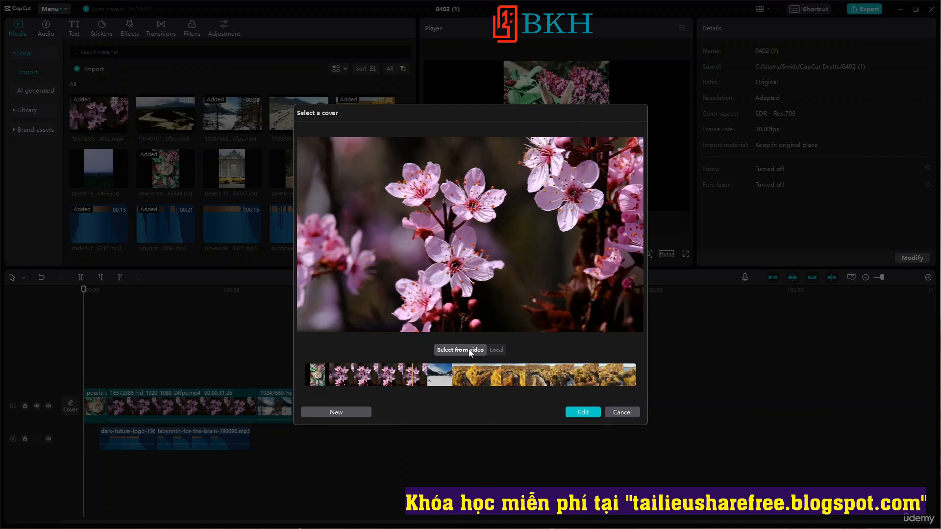
Examine the option of using a local image as the cover, including its file picker, and close the picker without choosing a file.
{"action": "left_click", "coordinate": [498, 350]}
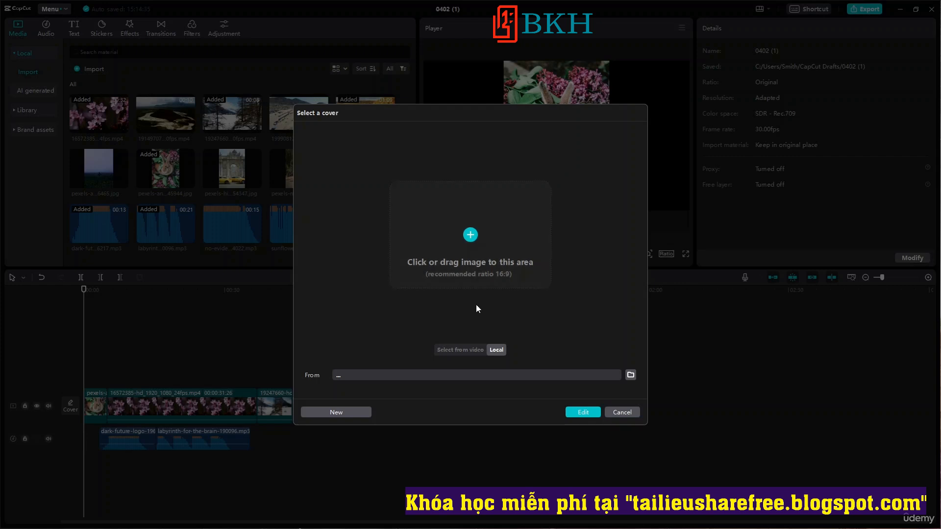
{"action": "left_click", "coordinate": [629, 376]}
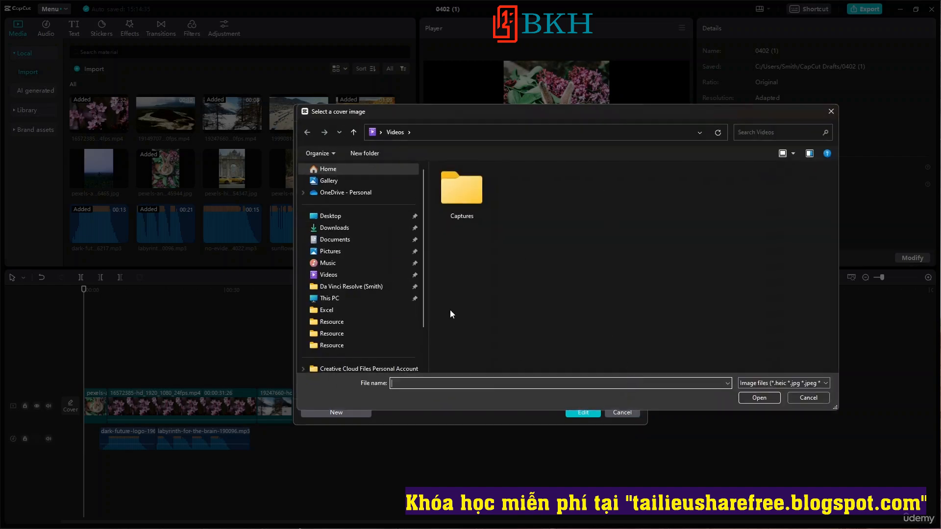
{"action": "scroll", "coordinate": [392, 304], "scroll_direction": "down", "scroll_amount": 2}
{"action": "scroll", "coordinate": [383, 211], "scroll_direction": "up", "scroll_amount": 2}
{"action": "left_click_drag", "start_coordinate": [566, 118], "coordinate": [280, 263]}
{"action": "left_click_drag", "start_coordinate": [414, 262], "coordinate": [644, 122]}
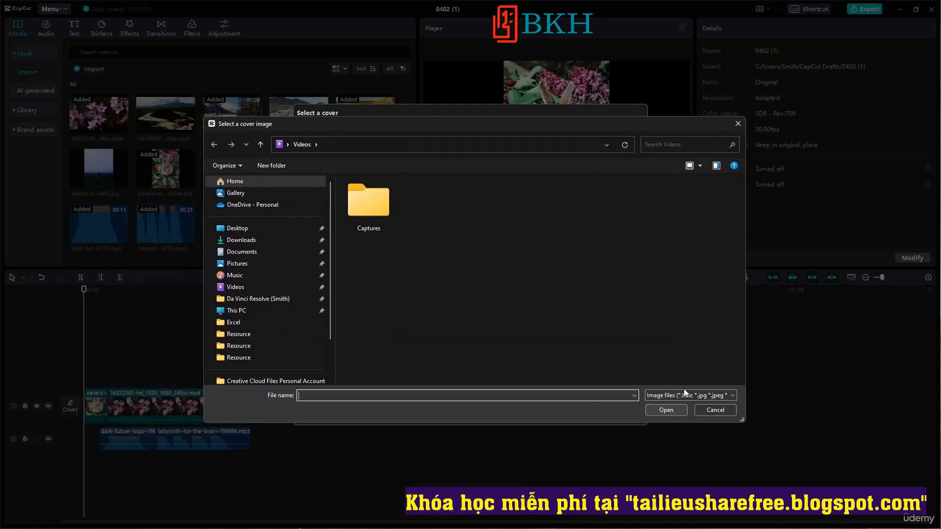
{"action": "left_click", "coordinate": [739, 124]}
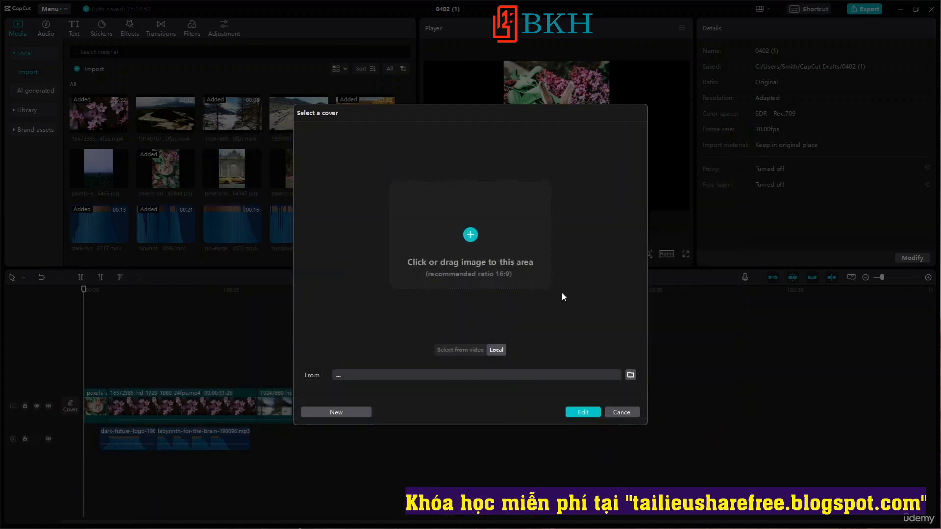
View the blank cover design editor with its templates and exit without saving.
{"action": "left_click", "coordinate": [357, 413]}
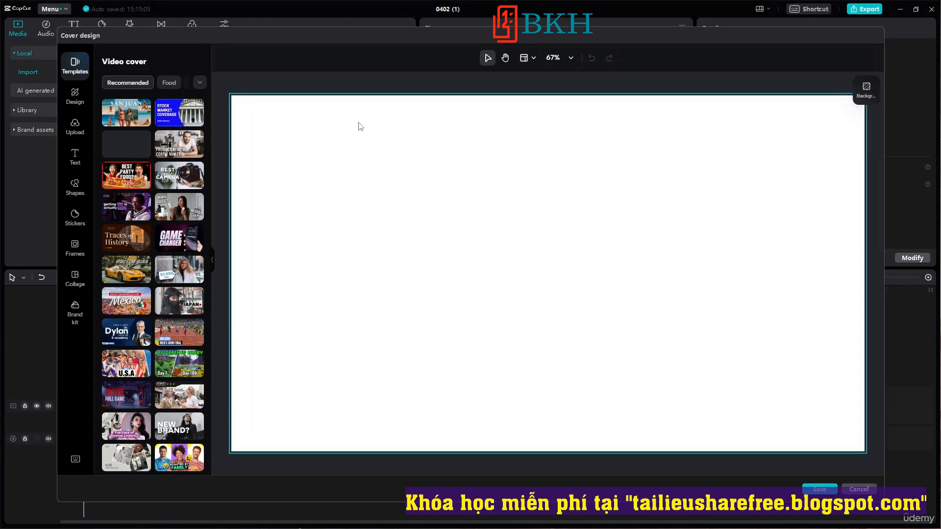
{"action": "left_click", "coordinate": [864, 490]}
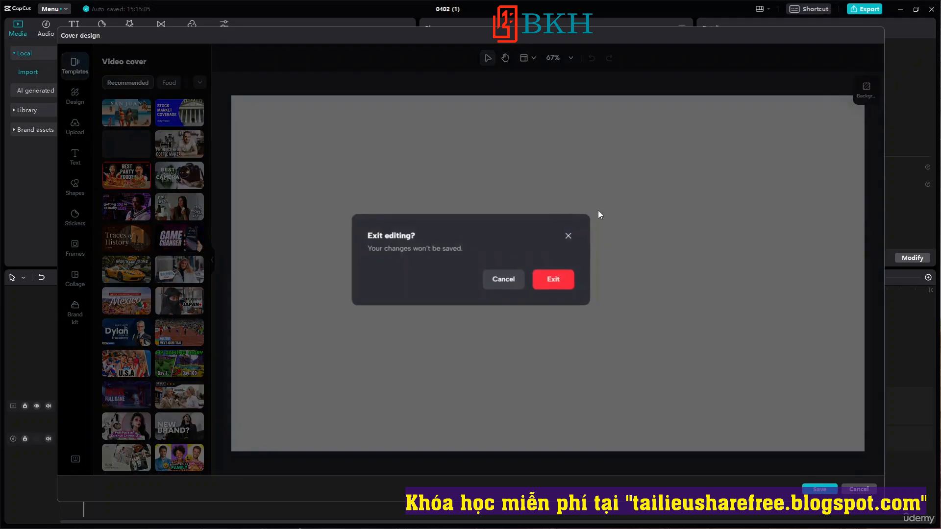
{"action": "left_click", "coordinate": [552, 281]}
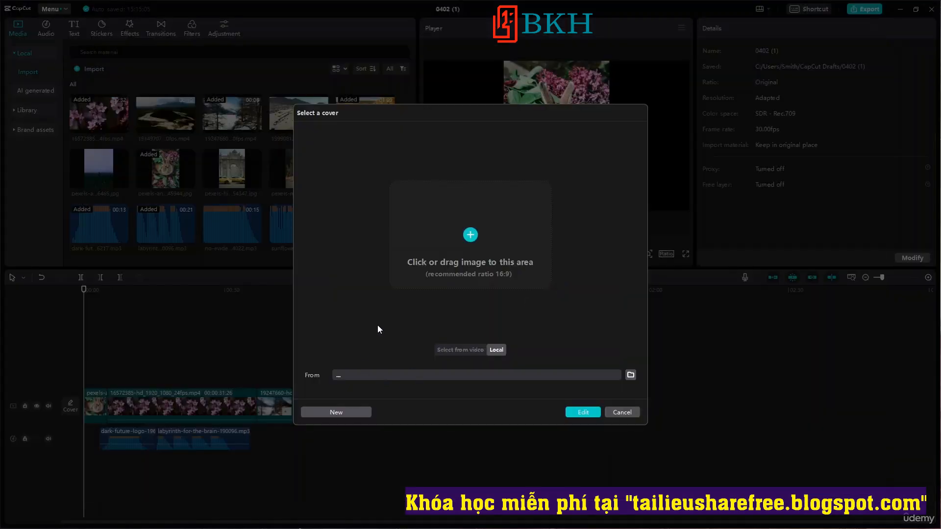
Save a slightly earlier cherry blossom frame from the video as the cover, and briefly reopen the cover design before leaving it.
{"action": "left_click", "coordinate": [461, 351]}
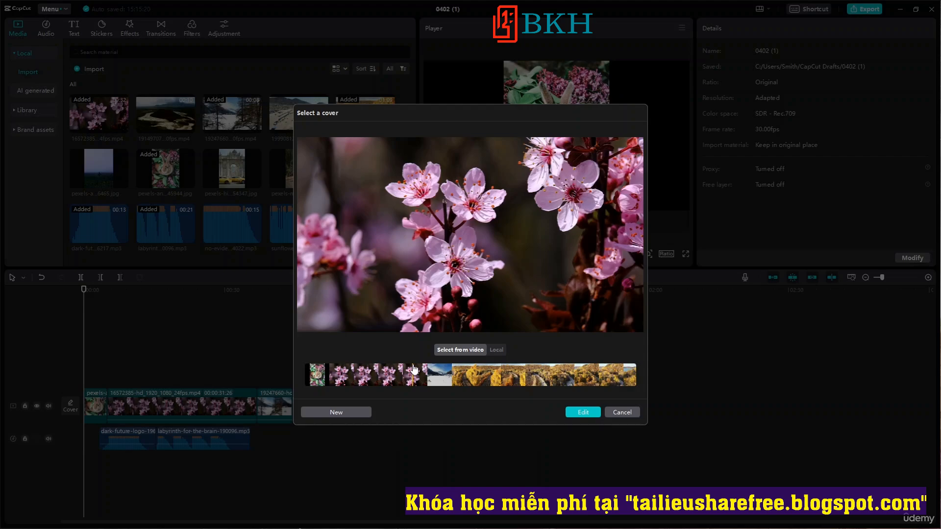
{"action": "mouse_move", "coordinate": [414, 370]}
{"action": "left_mouse_down"}
{"action": "mouse_move", "coordinate": [619, 380]}
{"action": "mouse_move", "coordinate": [386, 378]}
{"action": "mouse_move", "coordinate": [482, 373]}
{"action": "mouse_move", "coordinate": [404, 358]}
{"action": "mouse_move", "coordinate": [480, 361]}
{"action": "mouse_move", "coordinate": [406, 374]}
{"action": "left_mouse_up"}
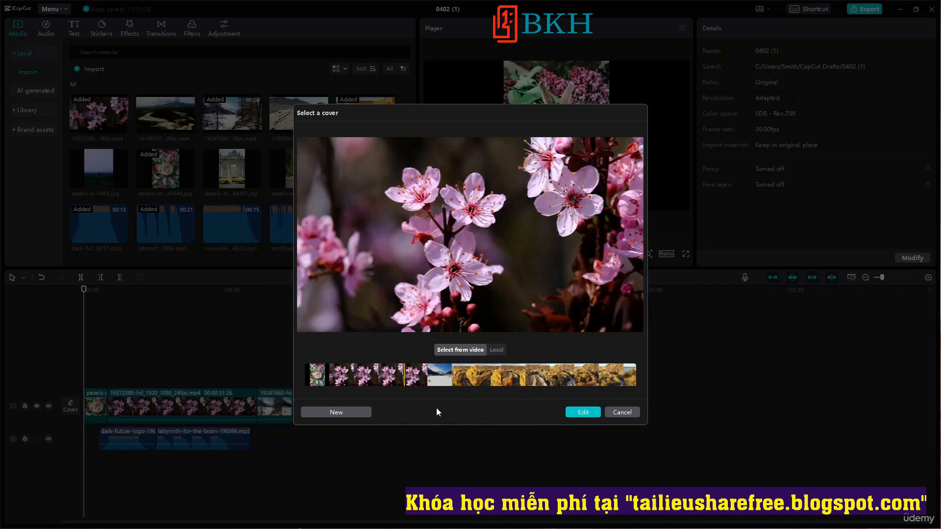
{"action": "left_click", "coordinate": [499, 350]}
{"action": "left_click", "coordinate": [484, 350]}
{"action": "left_click", "coordinate": [592, 414]}
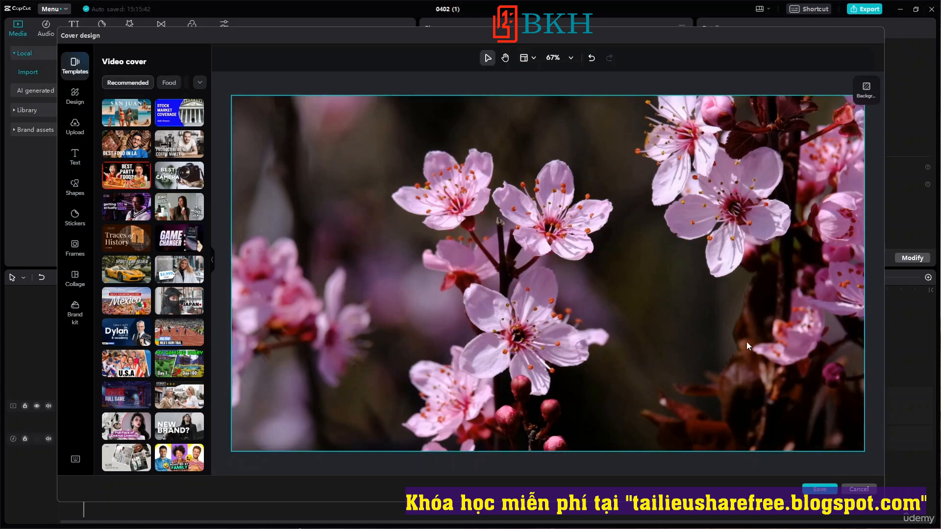
{"action": "left_click", "coordinate": [818, 489]}
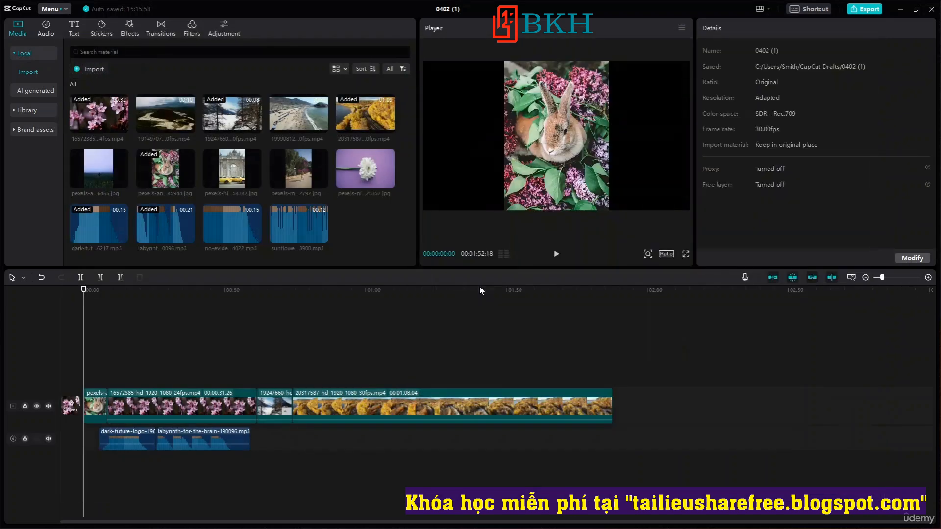
{"action": "left_click", "coordinate": [71, 409]}
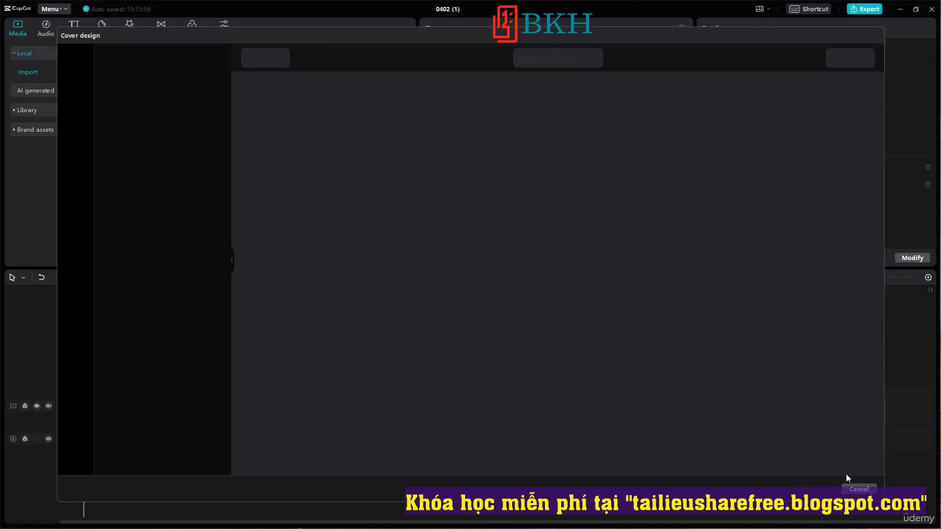
{"action": "left_click", "coordinate": [858, 490]}
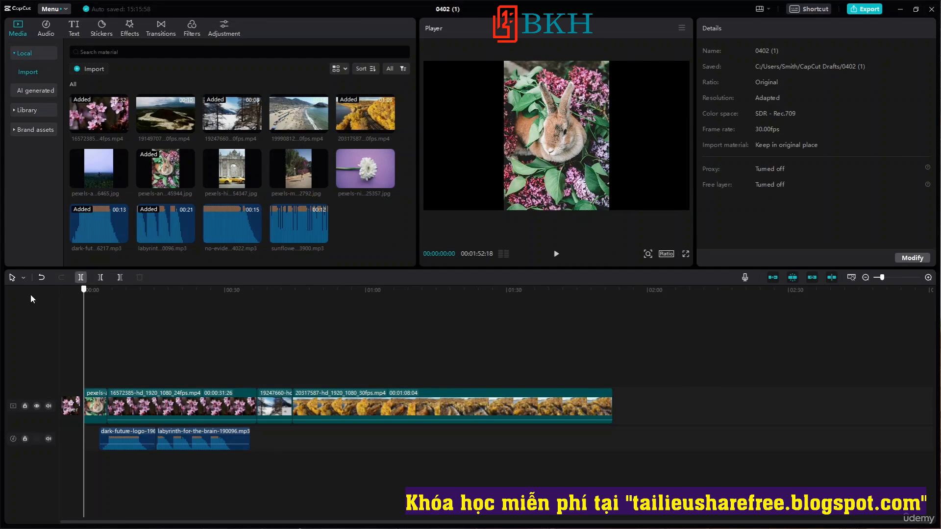
Play the timeline from several points to check the start of the video, and return the playhead to the beginning.
{"action": "left_click", "coordinate": [555, 366]}
{"action": "key", "text": "space"}
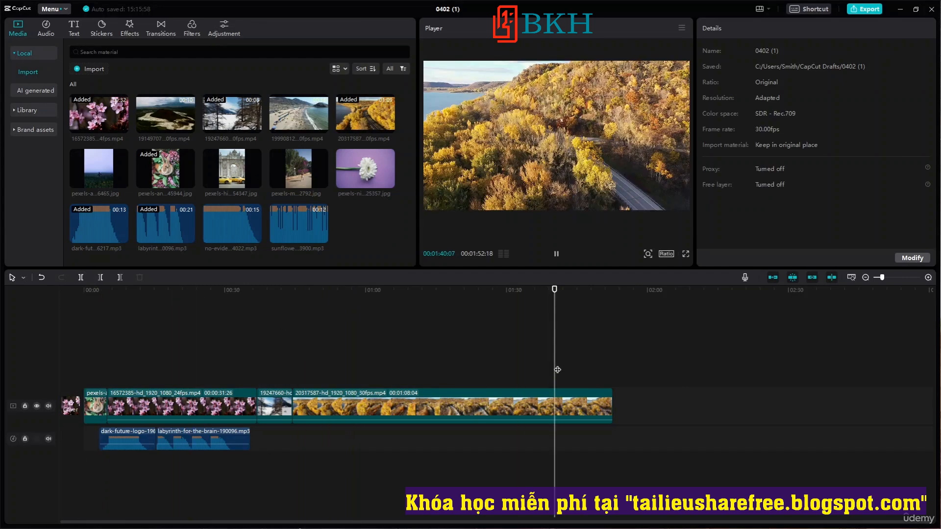
{"action": "left_click_drag", "start_coordinate": [555, 289], "coordinate": [1, 273]}
{"action": "left_click", "coordinate": [395, 338]}
{"action": "key", "text": "space"}
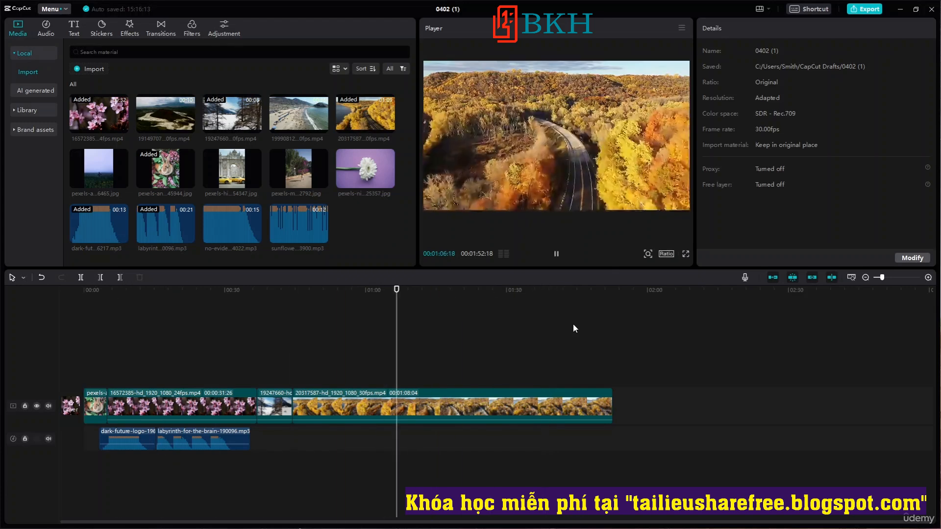
{"action": "left_click_drag", "start_coordinate": [399, 289], "coordinate": [29, 288]}
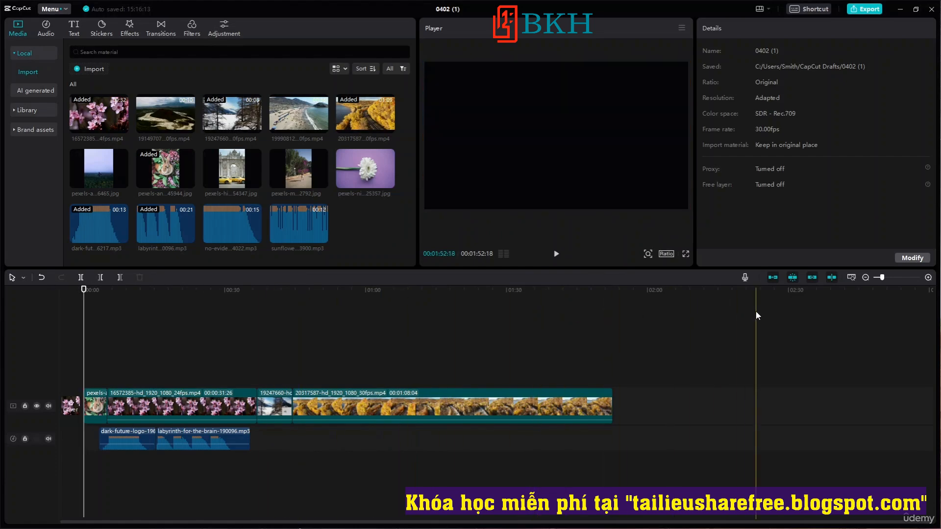
{"action": "left_click", "coordinate": [556, 254]}
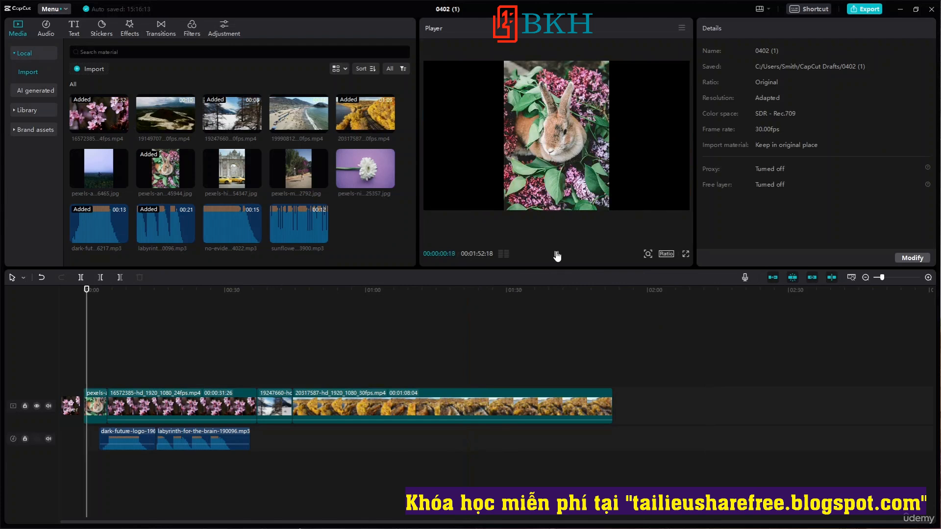
{"action": "left_click", "coordinate": [557, 254]}
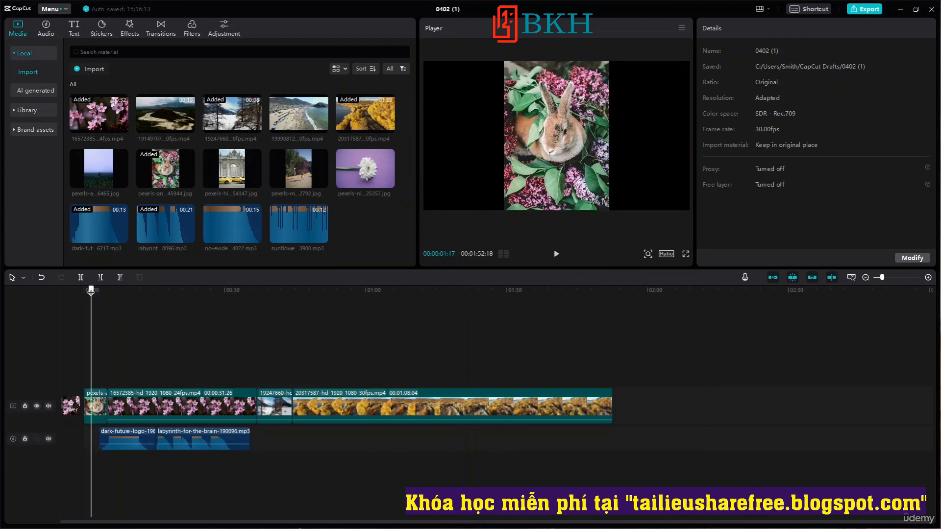
{"action": "left_click", "coordinate": [85, 289]}
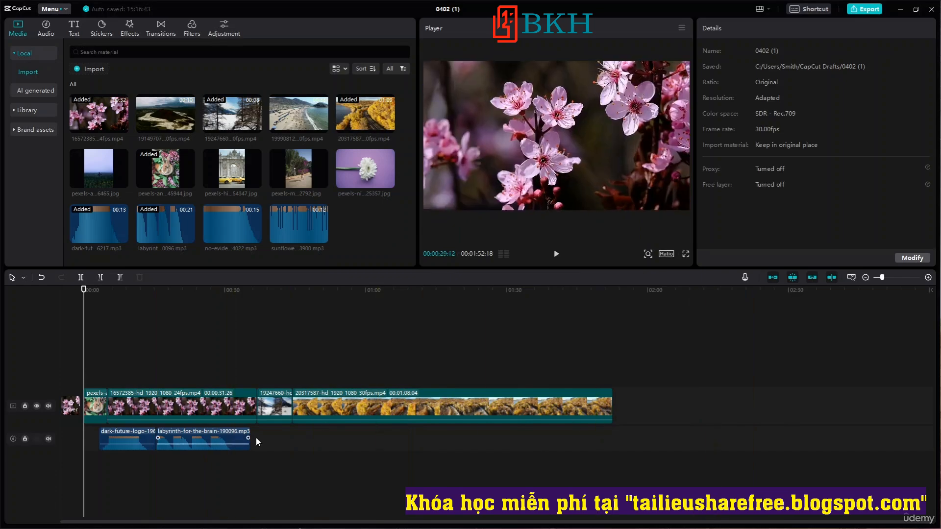
Set the labyrinth-for-the-brain audio's volume to 17.2 dB on its timeline clip, and return the playhead to the beginning.
{"action": "left_click_drag", "start_coordinate": [247, 439], "coordinate": [199, 447]}
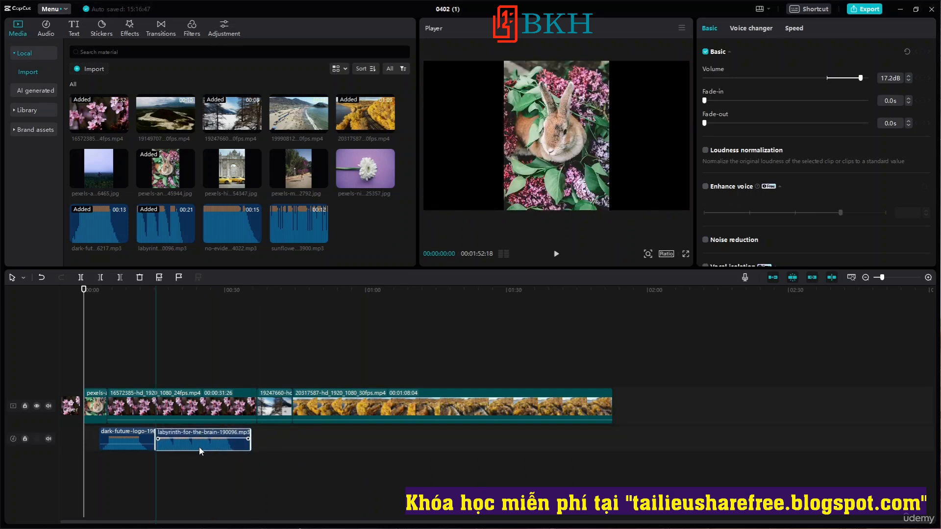
{"action": "left_click", "coordinate": [526, 394]}
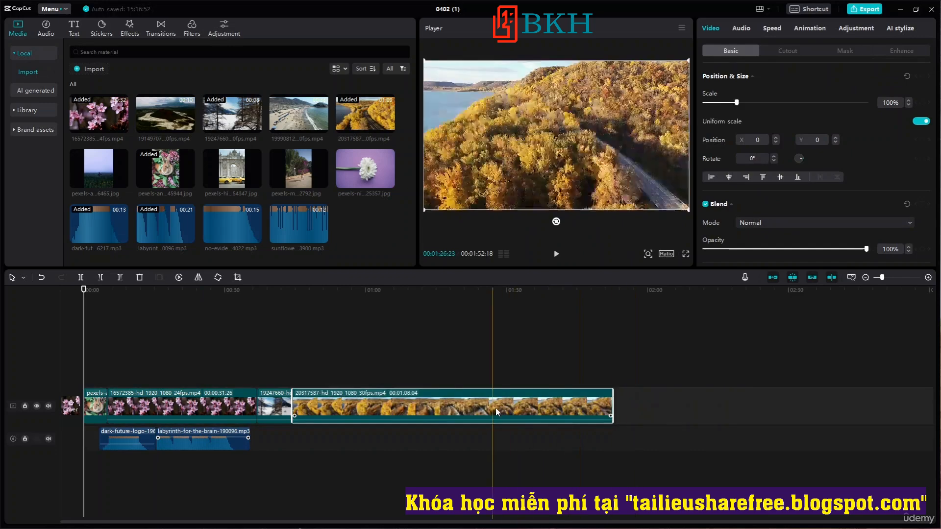
{"action": "mouse_move", "coordinate": [273, 408]}
{"action": "left_mouse_down"}
{"action": "mouse_move", "coordinate": [297, 376]}
{"action": "mouse_move", "coordinate": [274, 407]}
{"action": "left_mouse_up"}
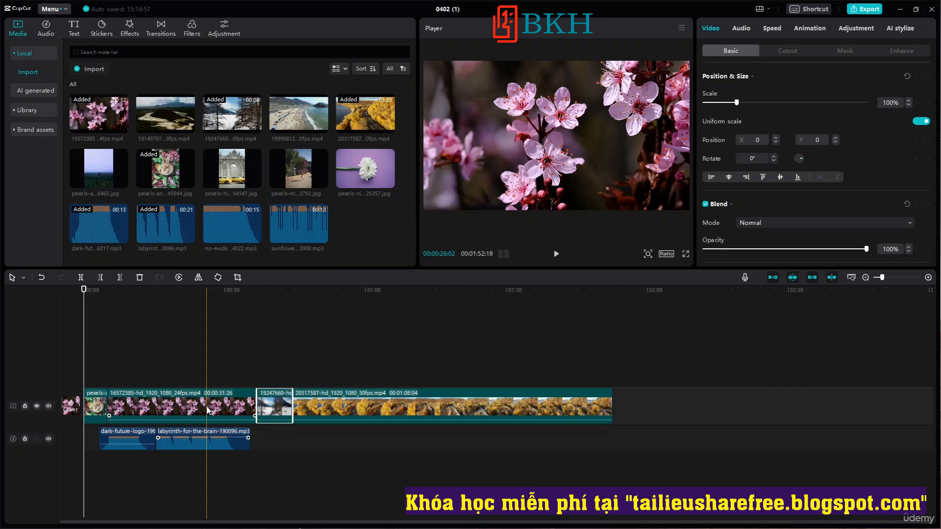
{"action": "left_click", "coordinate": [255, 348]}
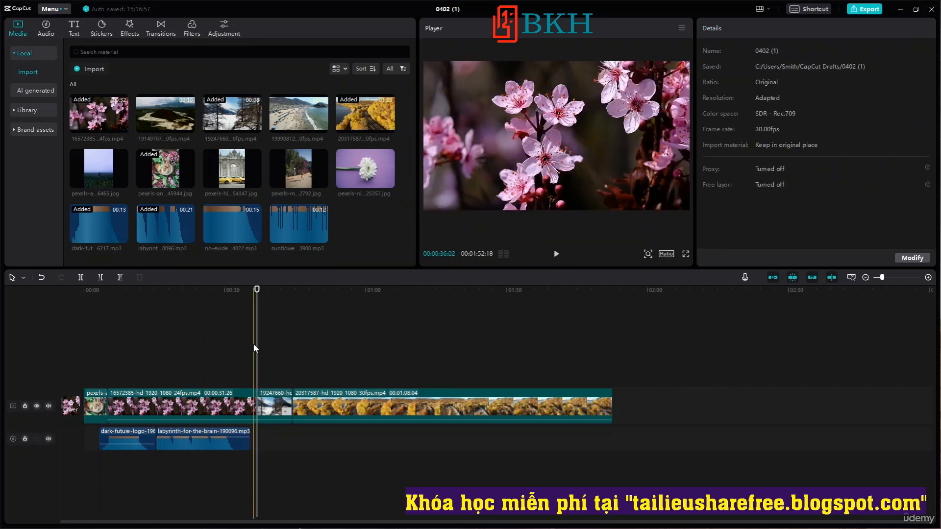
{"action": "left_click_drag", "start_coordinate": [257, 290], "coordinate": [8, 303]}
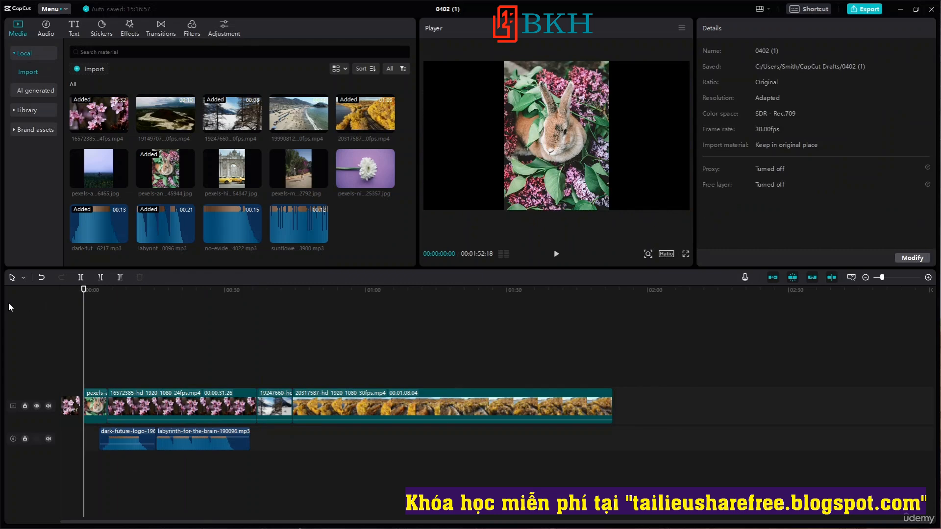
Try deleting the 19247660 snow clip from the main track and moving it to a new track above, undoing each change.
{"action": "left_click", "coordinate": [106, 405]}
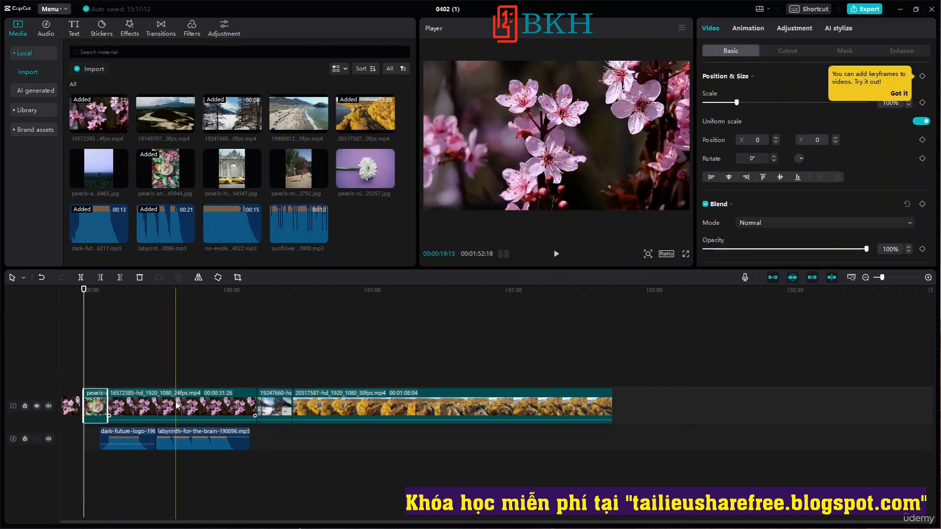
{"action": "left_click", "coordinate": [376, 405]}
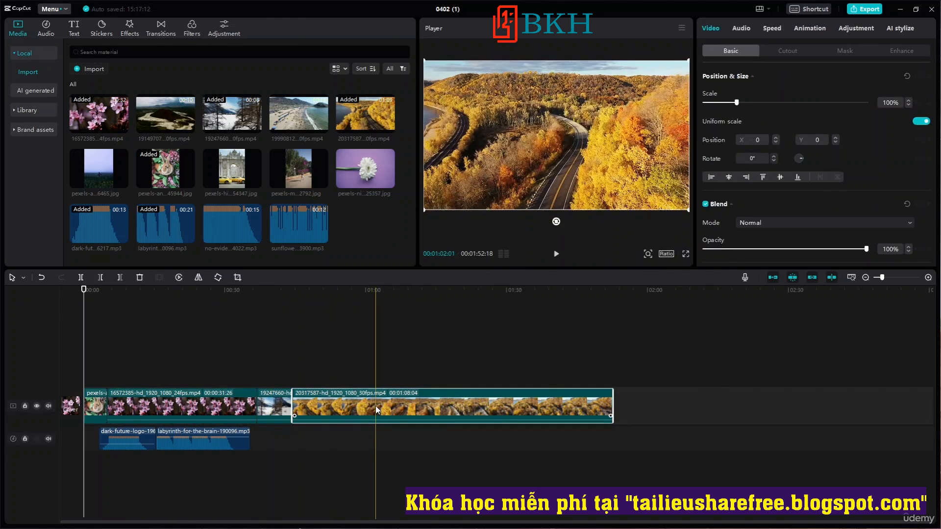
{"action": "left_click", "coordinate": [275, 405]}
{"action": "key", "text": "Delete"}
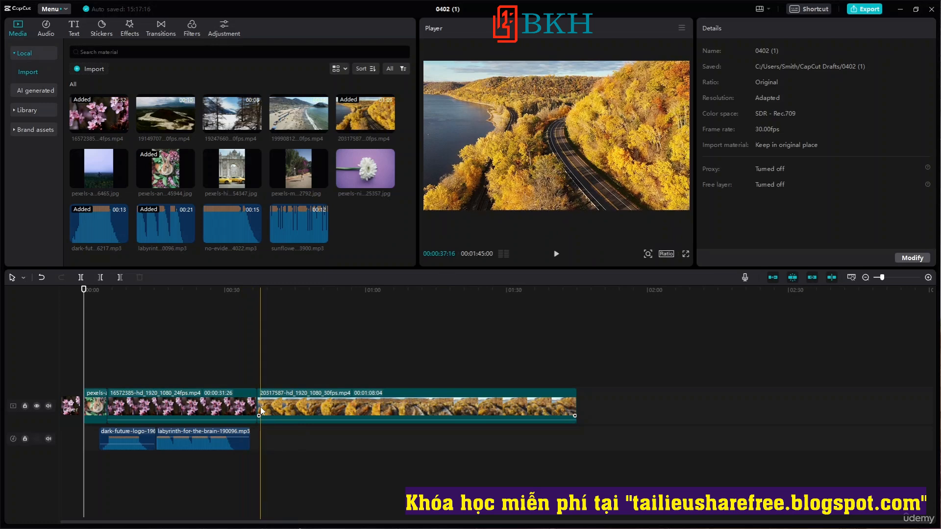
{"action": "key", "text": "ctrl+z"}
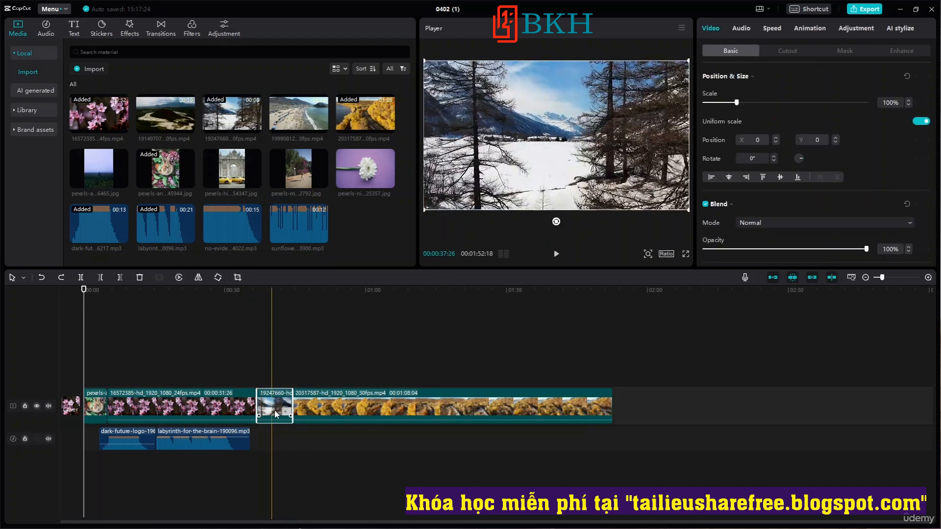
{"action": "left_click_drag", "start_coordinate": [276, 401], "coordinate": [272, 365]}
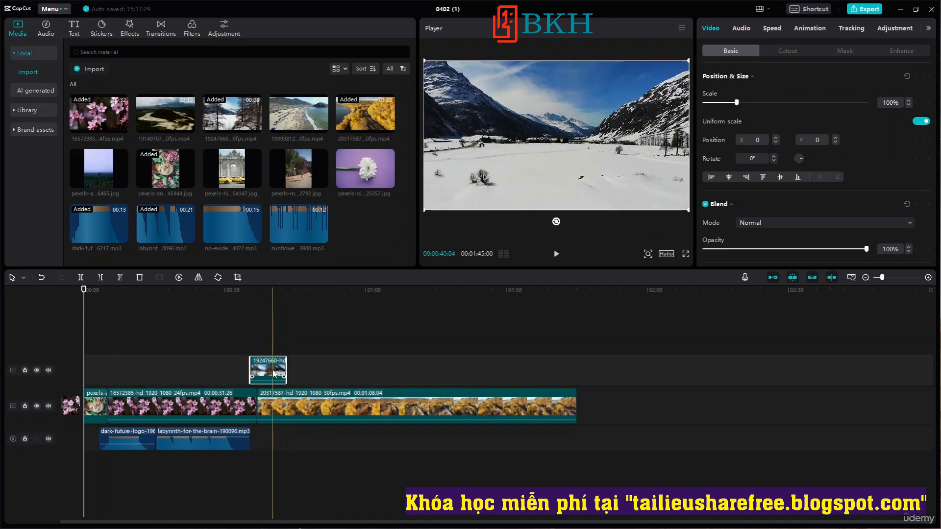
{"action": "key", "text": "ctrl+z"}
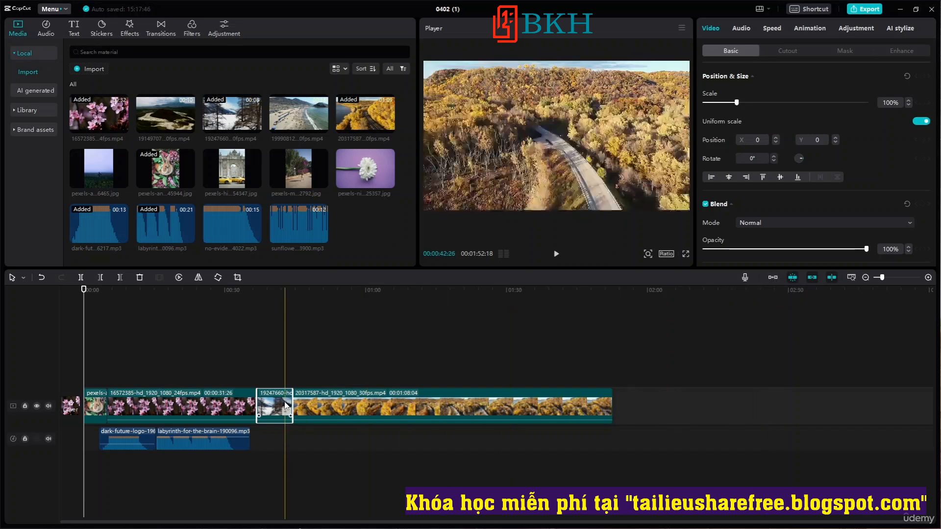
With the main track magnet off, try moving the 19247660 clip to a track above, and put it back on the main track.
{"action": "left_click_drag", "start_coordinate": [285, 406], "coordinate": [286, 367]}
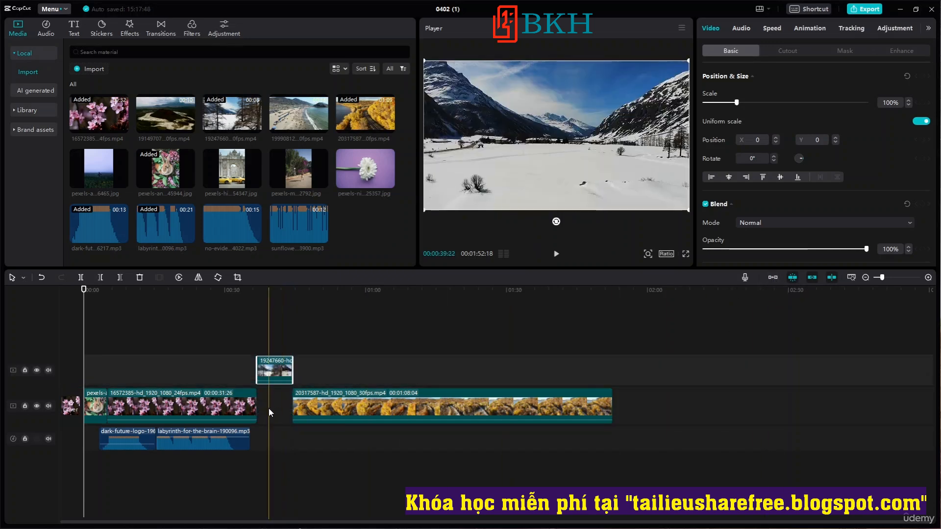
{"action": "left_click", "coordinate": [306, 404]}
{"action": "key", "text": "ctrl+z"}
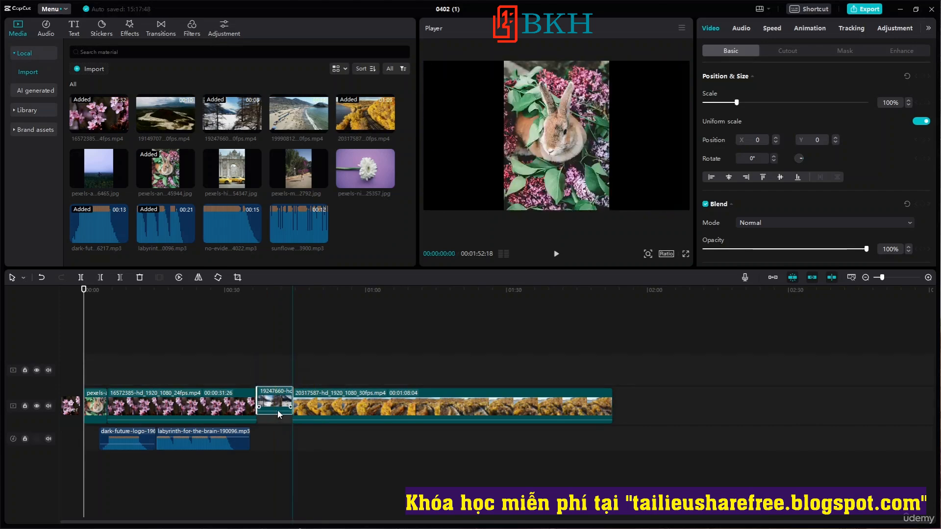
Delete the 19247660 clip and close the gap by moving the 20317587 clip toward the cherry blossom clip and enabling the main track magnet.
{"action": "key", "text": "Delete"}
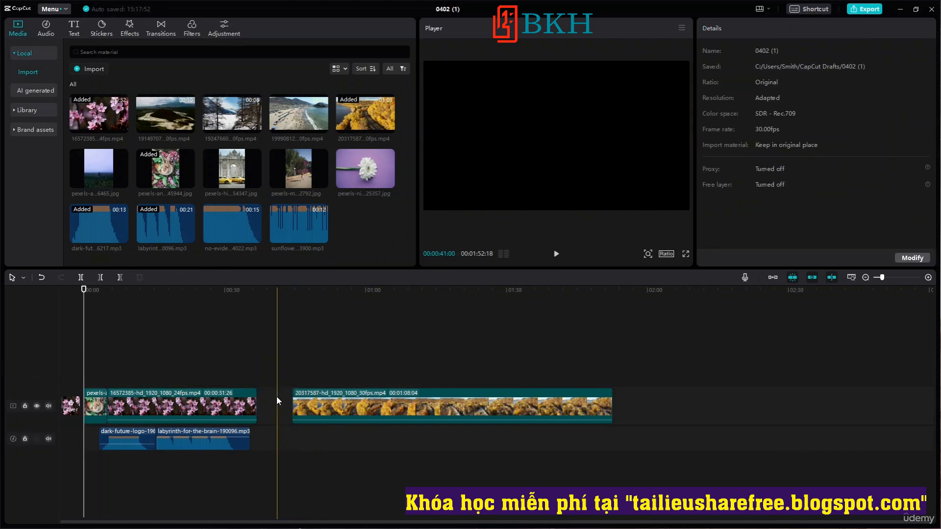
{"action": "mouse_move", "coordinate": [330, 401]}
{"action": "left_mouse_down"}
{"action": "mouse_move", "coordinate": [297, 398]}
{"action": "mouse_move", "coordinate": [295, 413]}
{"action": "mouse_move", "coordinate": [294, 375]}
{"action": "mouse_move", "coordinate": [328, 416]}
{"action": "mouse_move", "coordinate": [340, 376]}
{"action": "mouse_move", "coordinate": [357, 410]}
{"action": "mouse_move", "coordinate": [370, 404]}
{"action": "mouse_move", "coordinate": [316, 372]}
{"action": "mouse_move", "coordinate": [334, 404]}
{"action": "mouse_move", "coordinate": [324, 377]}
{"action": "mouse_move", "coordinate": [341, 395]}
{"action": "mouse_move", "coordinate": [334, 407]}
{"action": "left_mouse_up"}
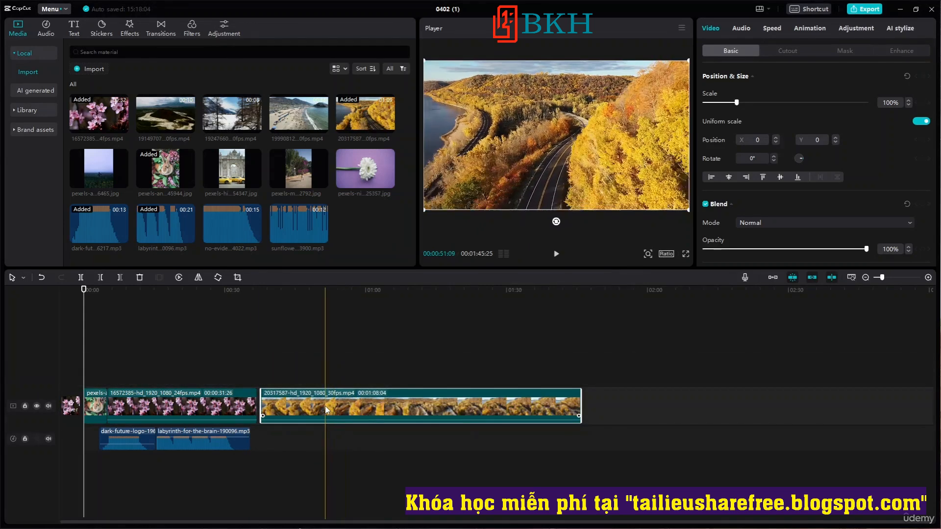
{"action": "left_click", "coordinate": [772, 277]}
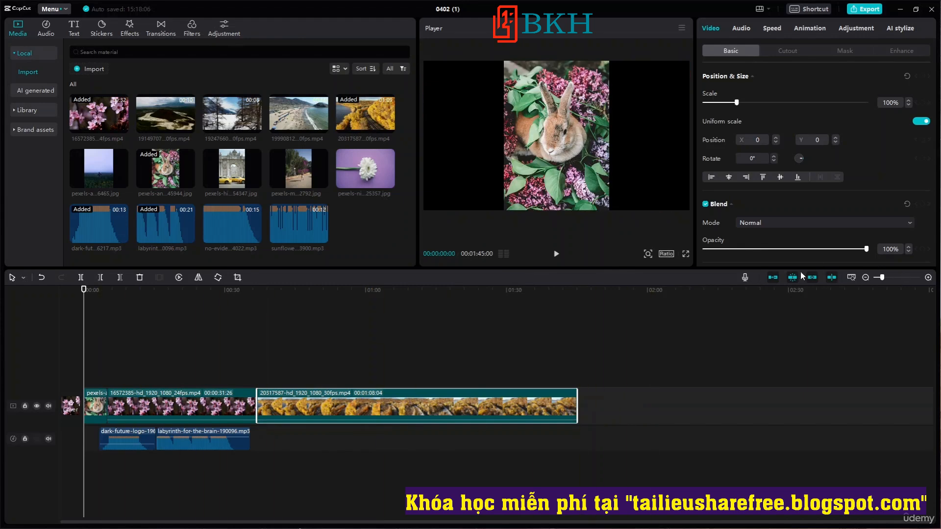
Try deleting the rabbit photo and the 16572385 cherry blossom clip from the main track, undoing both deletions.
{"action": "left_click", "coordinate": [96, 403]}
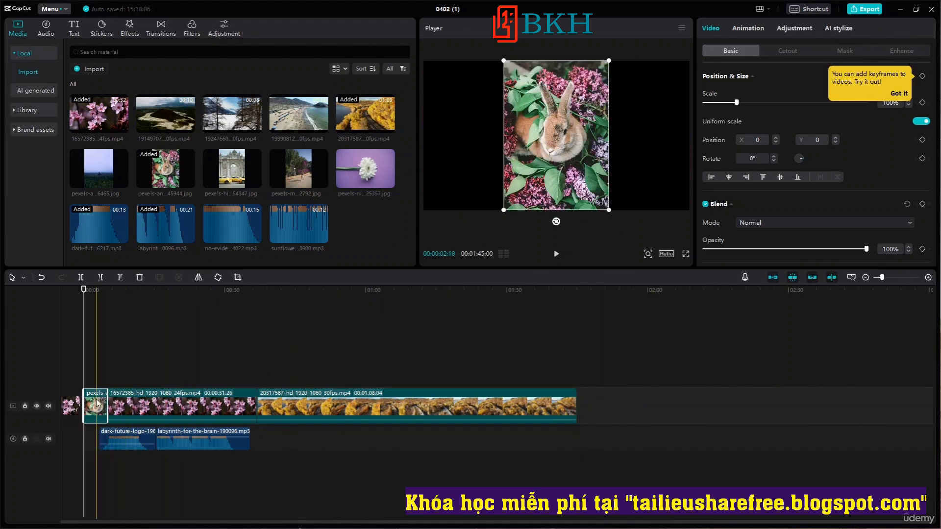
{"action": "key", "text": "Delete"}
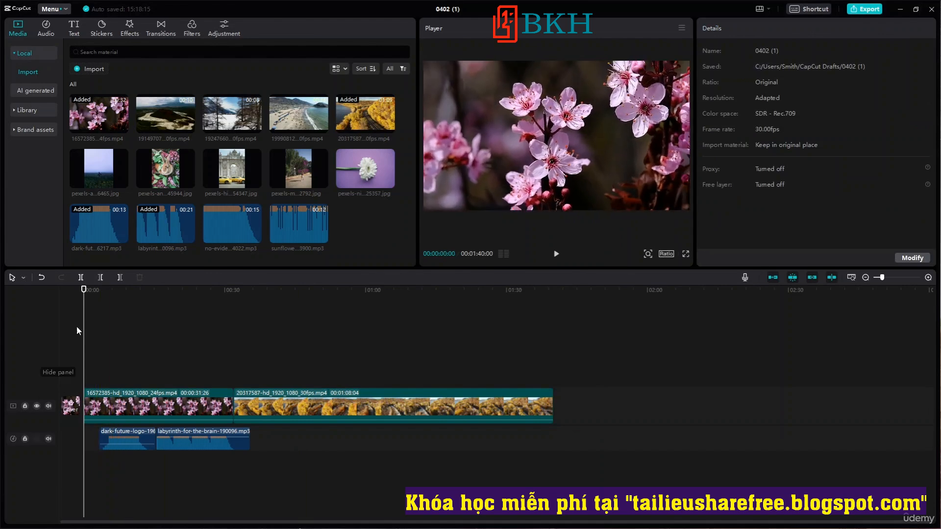
{"action": "left_click", "coordinate": [151, 406]}
{"action": "key", "text": "Delete"}
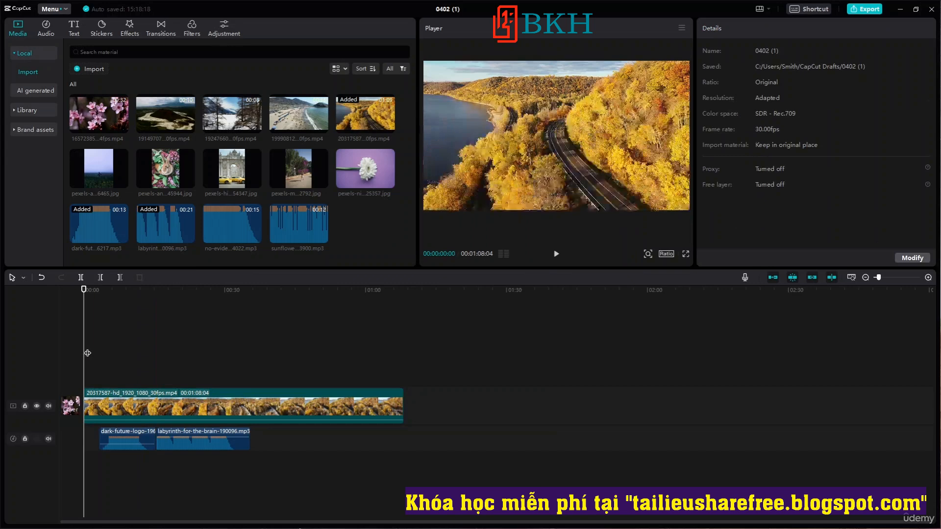
{"action": "key", "text": "ctrl+z"}
{"action": "key", "text": "ctrl+z"}
Try moving the 20317587 clip, and undo back far enough to restore the deleted 19247660 snow clip on the main track.
{"action": "left_click_drag", "start_coordinate": [402, 406], "coordinate": [378, 401]}
{"action": "key", "text": "ctrl+z"}
{"action": "key", "text": "ctrl+z"}
{"action": "key", "text": "ctrl+z"}
{"action": "key", "text": "ctrl+z"}
{"action": "key", "text": "ctrl+z"}
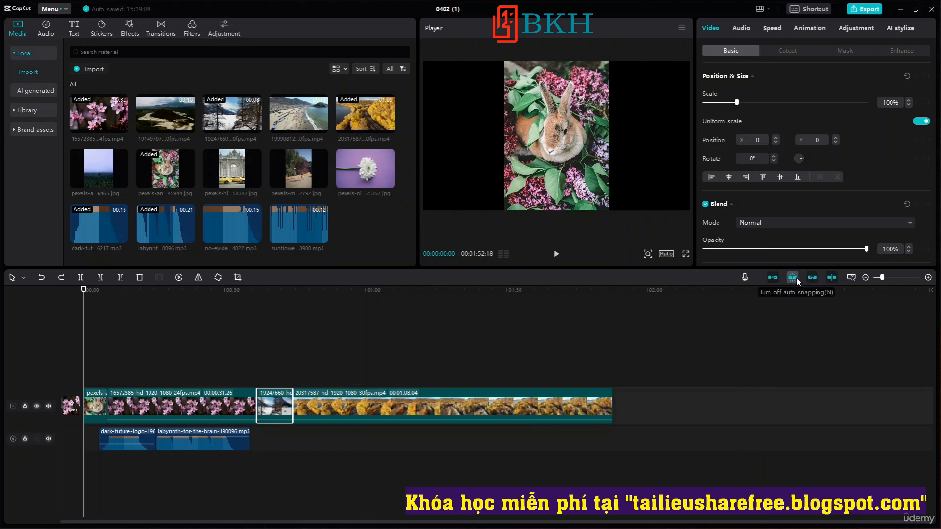
Turn off auto snapping and try repositioning the 20317587 and 19247660 clips on the timeline.
{"action": "left_click", "coordinate": [796, 277]}
{"action": "left_click_drag", "start_coordinate": [393, 398], "coordinate": [416, 402]}
{"action": "mouse_move", "coordinate": [281, 404]}
{"action": "left_mouse_down"}
{"action": "mouse_move", "coordinate": [288, 361]}
{"action": "mouse_move", "coordinate": [274, 401]}
{"action": "left_mouse_up"}
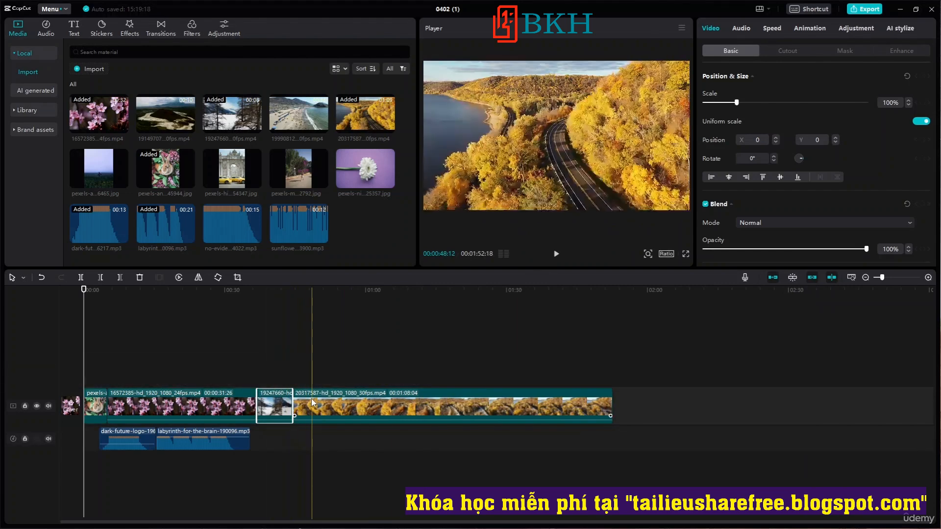
With the main track magnet off and auto snapping on, move 19247660 to a track above and 20317587 further along the main track.
{"action": "left_click", "coordinate": [773, 277]}
{"action": "left_click", "coordinate": [793, 277]}
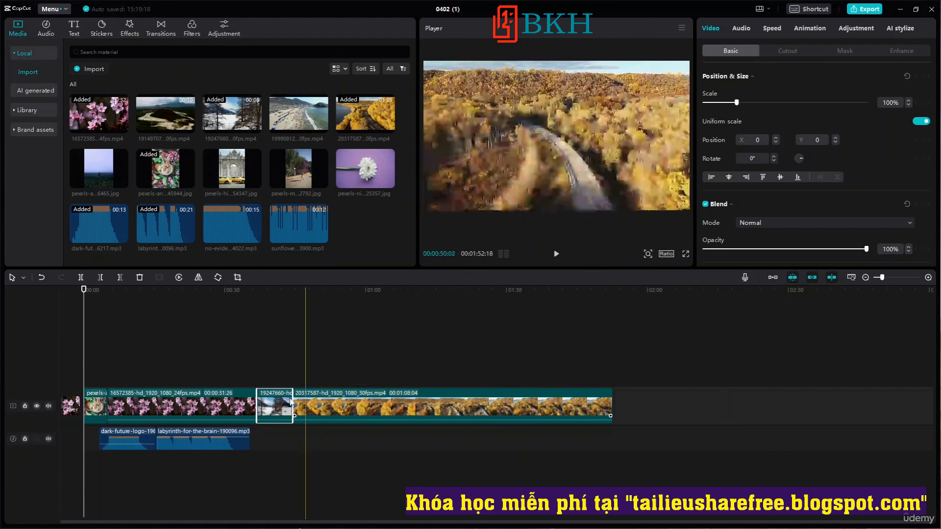
{"action": "left_click_drag", "start_coordinate": [271, 406], "coordinate": [282, 371]}
{"action": "mouse_move", "coordinate": [365, 413]}
{"action": "left_mouse_down"}
{"action": "mouse_move", "coordinate": [321, 372]}
{"action": "mouse_move", "coordinate": [325, 411]}
{"action": "mouse_move", "coordinate": [301, 398]}
{"action": "mouse_move", "coordinate": [311, 372]}
{"action": "mouse_move", "coordinate": [354, 407]}
{"action": "mouse_move", "coordinate": [340, 389]}
{"action": "mouse_move", "coordinate": [410, 399]}
{"action": "mouse_move", "coordinate": [340, 386]}
{"action": "mouse_move", "coordinate": [349, 406]}
{"action": "left_mouse_up"}
{"action": "left_click_drag", "start_coordinate": [320, 371], "coordinate": [408, 399]}
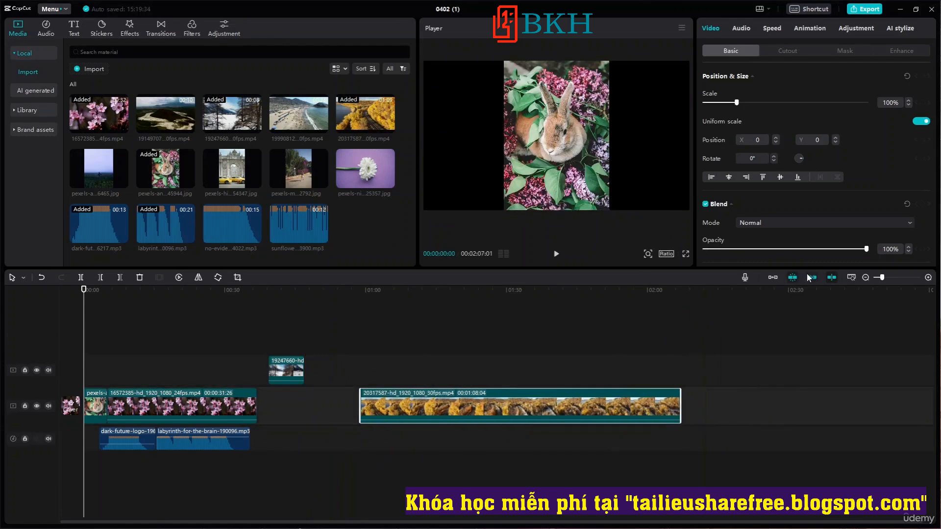
Delete the 20317587 clip from the main track and the 19247660 clip from the track above.
{"action": "left_click_drag", "start_coordinate": [563, 409], "coordinate": [384, 408]}
{"action": "key", "text": "Delete"}
{"action": "left_click", "coordinate": [298, 371]}
{"action": "key", "text": "Delete"}
Delete the rabbit photo from the start of the main track, leaving the 16572385 clip in place.
{"action": "left_click", "coordinate": [180, 405]}
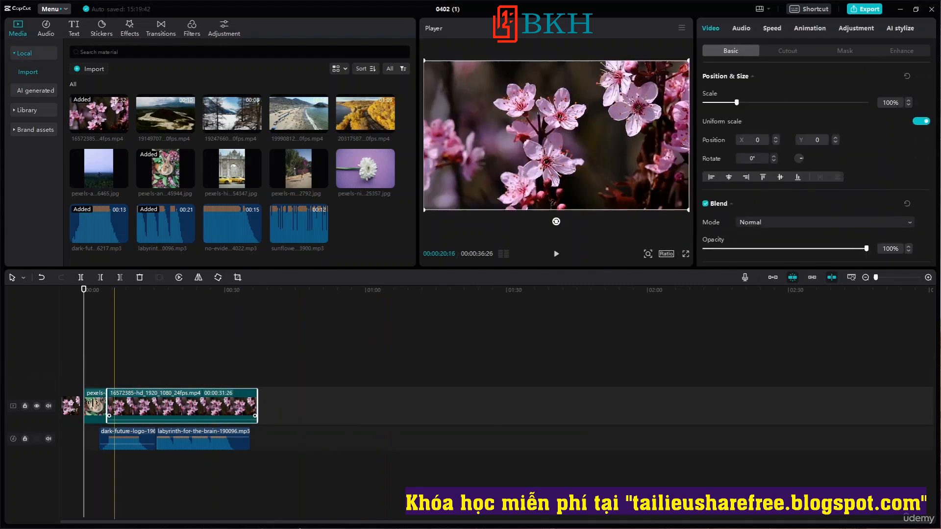
{"action": "left_click", "coordinate": [94, 405]}
{"action": "key", "text": "Delete"}
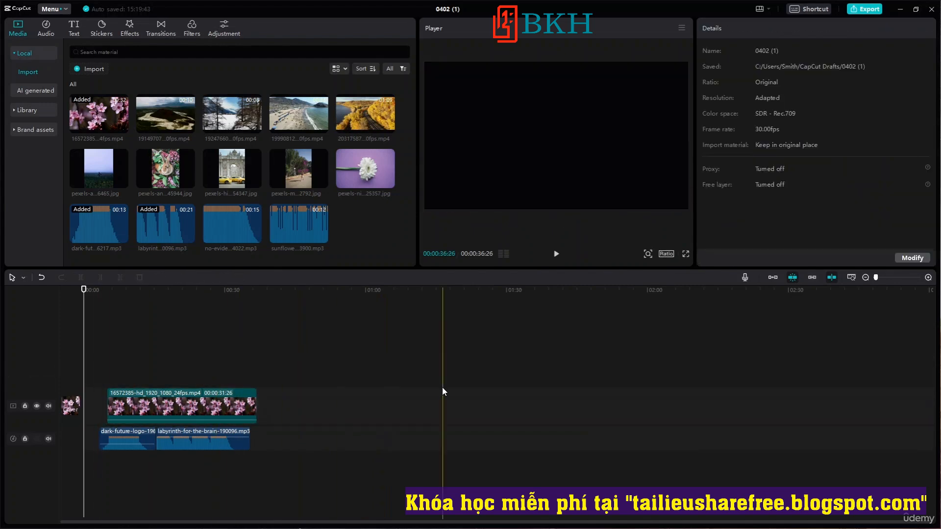